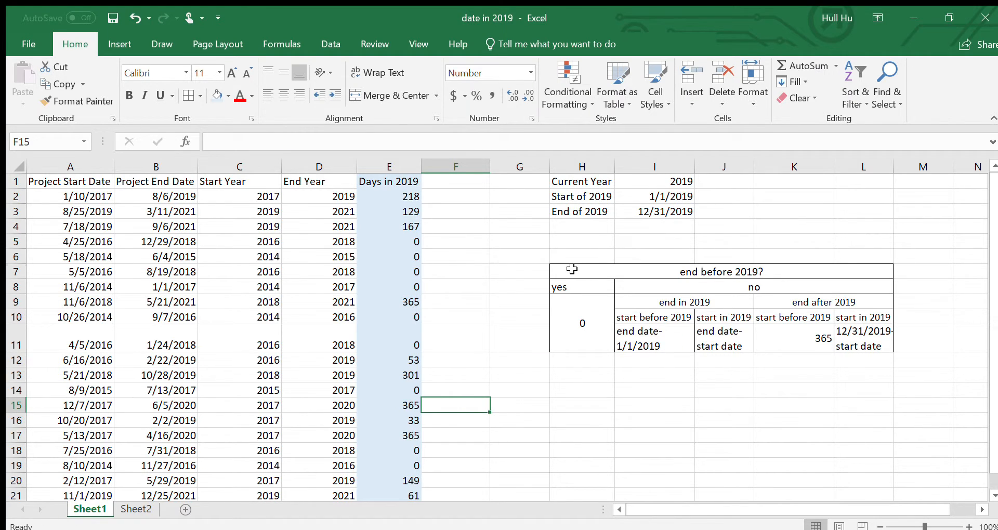
# - Examine the decision table H7:L11, from the "end before 2019?" question through its branches to each day-count rule in row 11
pyautogui.moveTo(572, 268); pyautogui.dragTo(705, 301)
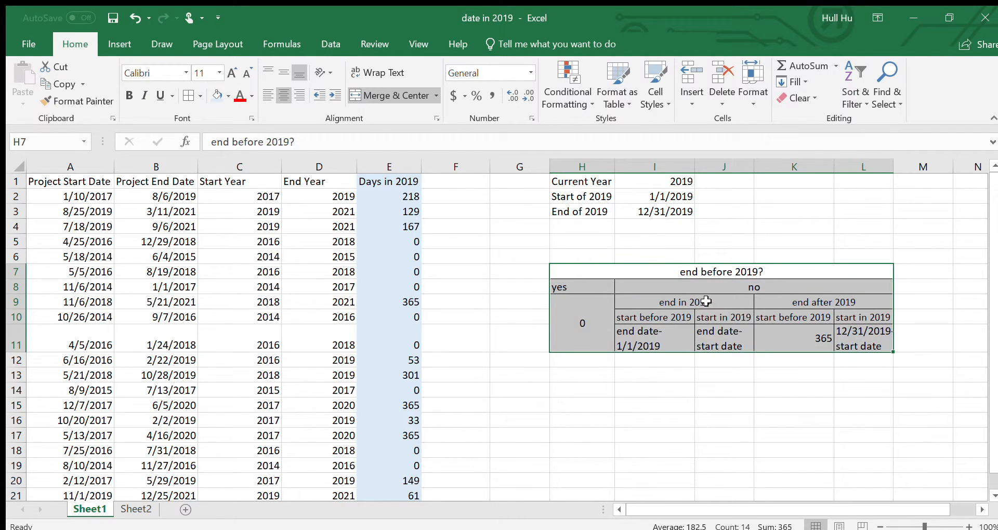
pyautogui.click(654, 271)
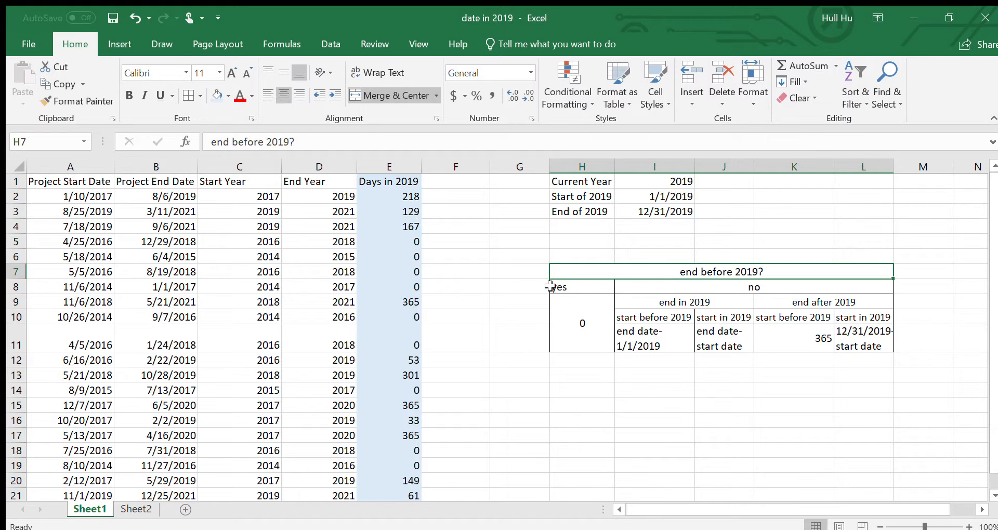
pyautogui.click(669, 288)
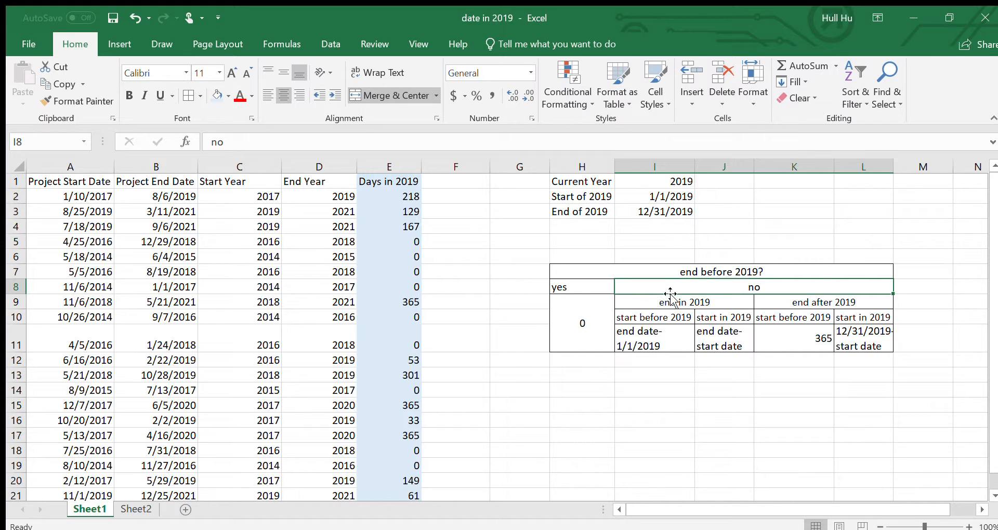
pyautogui.click(647, 300)
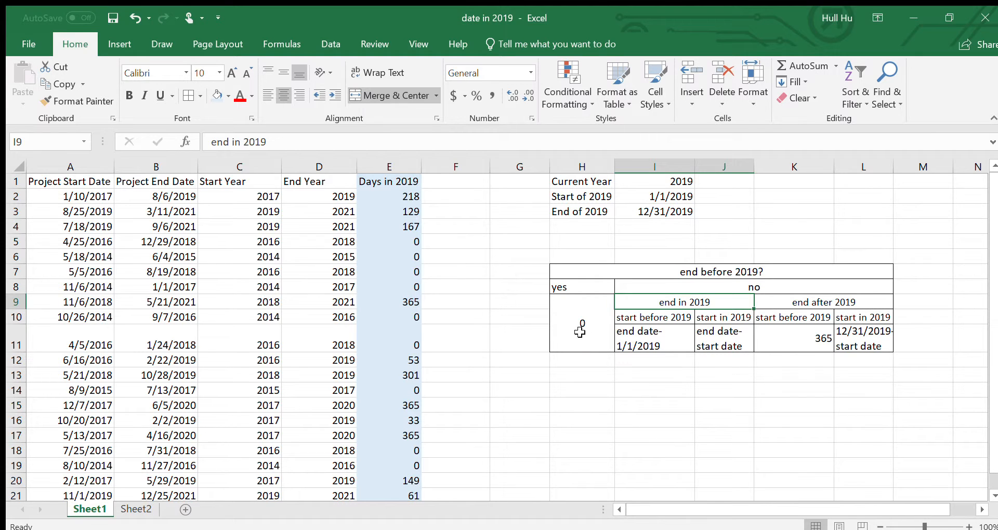
pyautogui.click(588, 315)
pyautogui.click(661, 341)
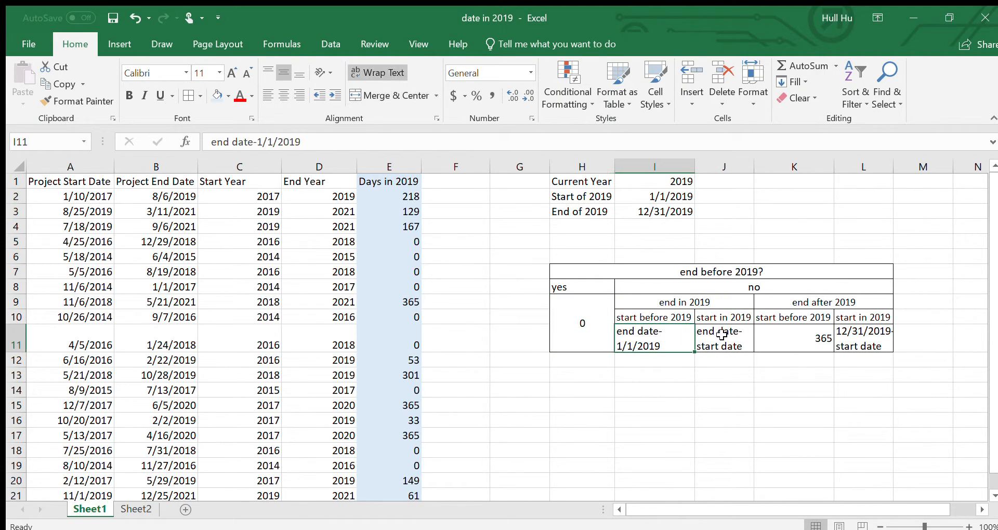
pyautogui.click(722, 336)
pyautogui.click(794, 337)
pyautogui.click(886, 335)
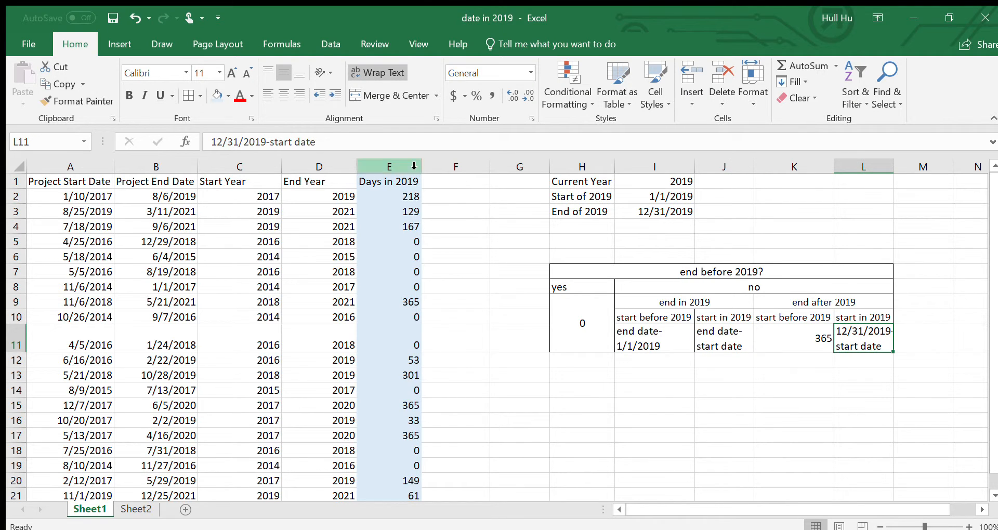
# - Compare the nested IF formulas in the Days in 2019 column, such as E2, with the branches of the decision table
pyautogui.click(385, 195)
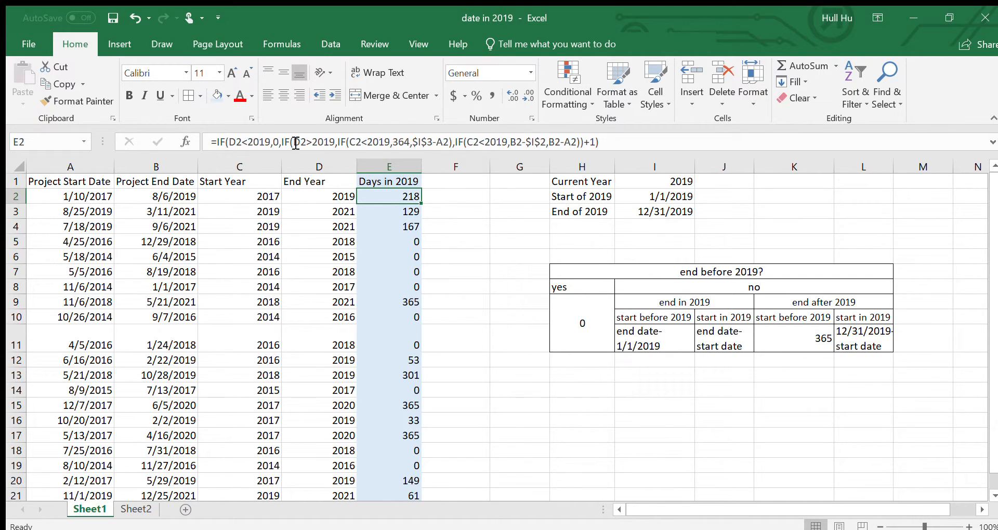
pyautogui.click(660, 273)
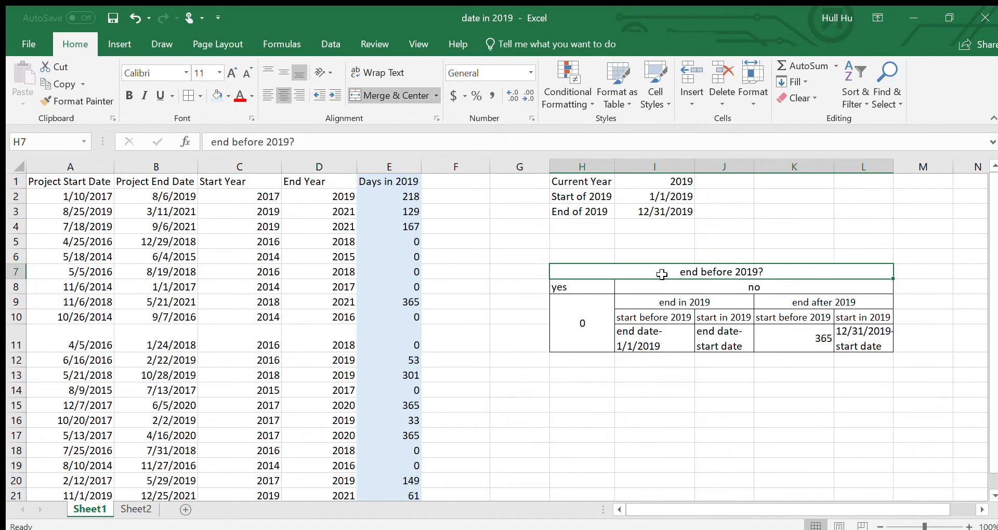
pyautogui.click(658, 284)
pyautogui.click(660, 302)
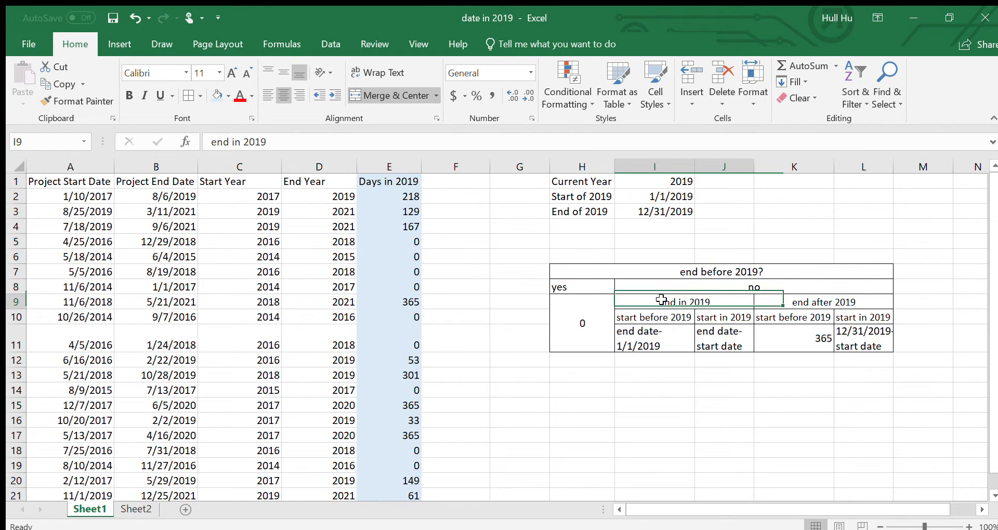
pyautogui.click(660, 316)
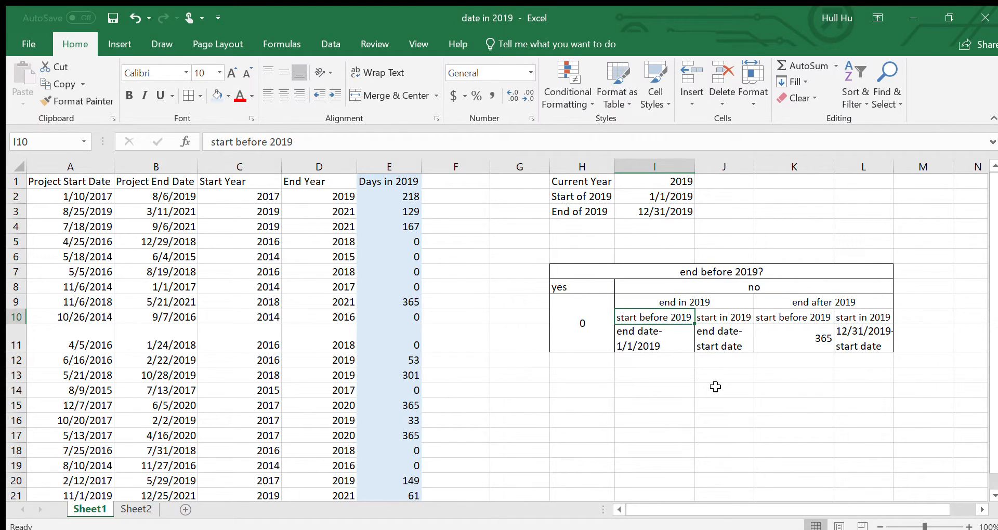
pyautogui.click(411, 210)
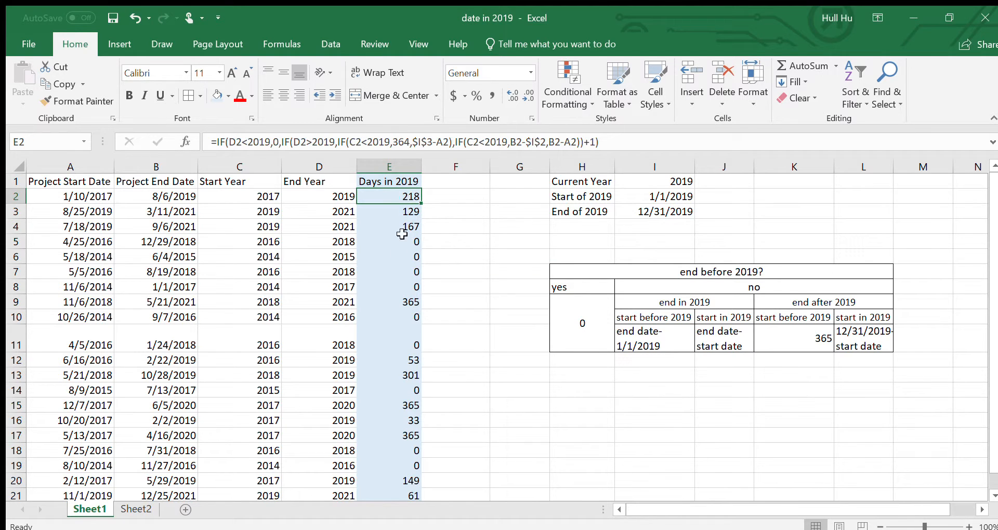
pyautogui.click(383, 334)
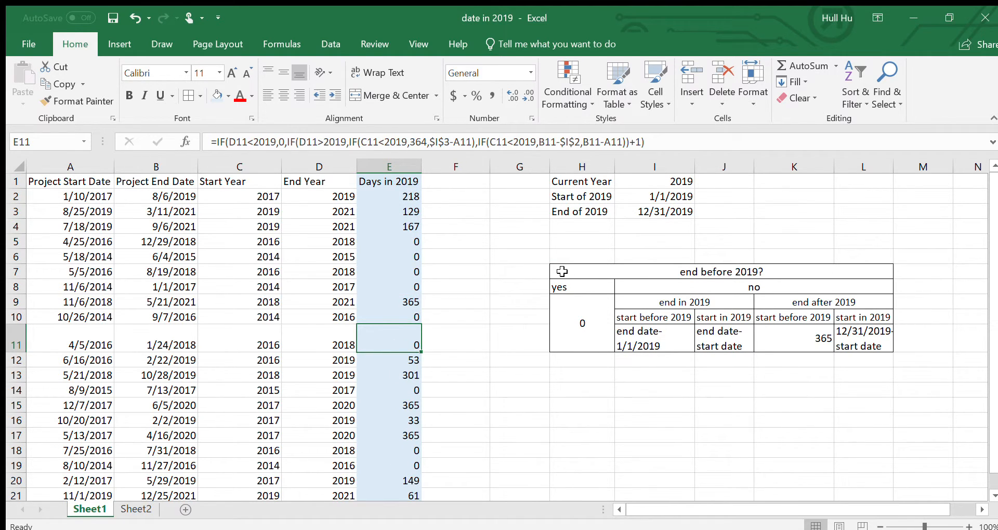
pyautogui.moveTo(559, 269); pyautogui.dragTo(884, 344)
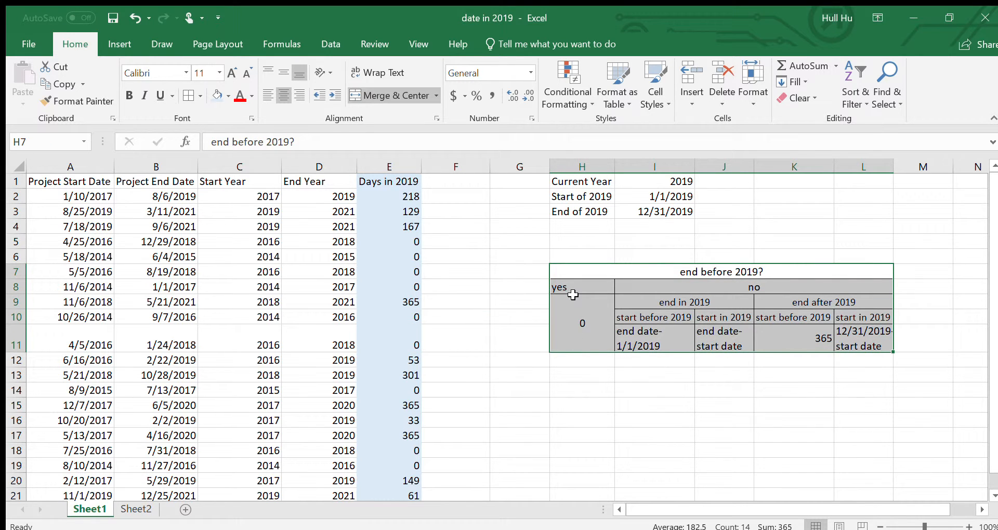
pyautogui.click(400, 198)
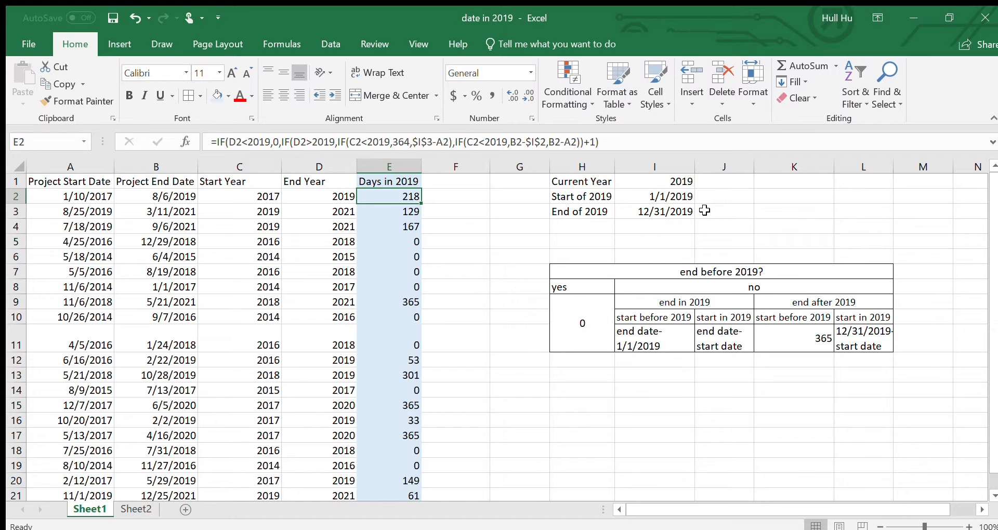
pyautogui.click(350, 141)
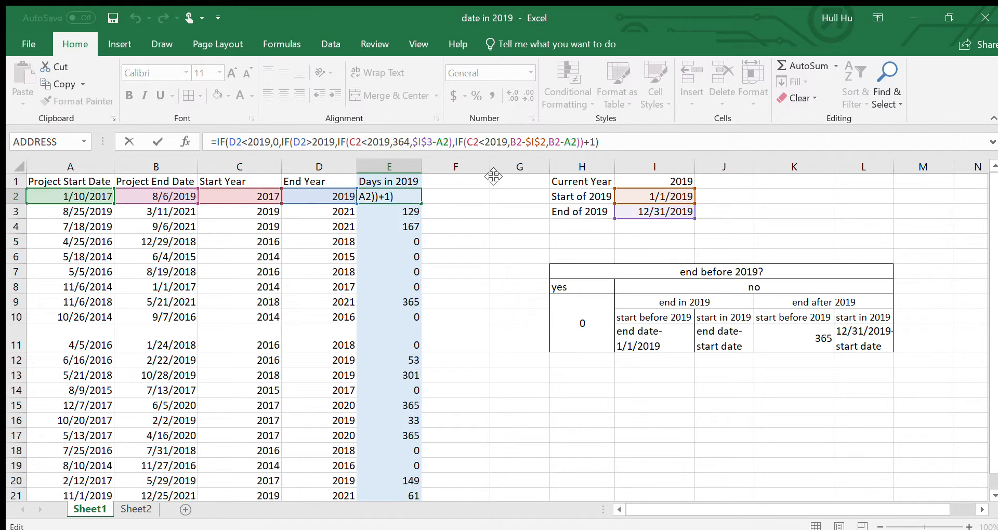
pyautogui.click(455, 185)
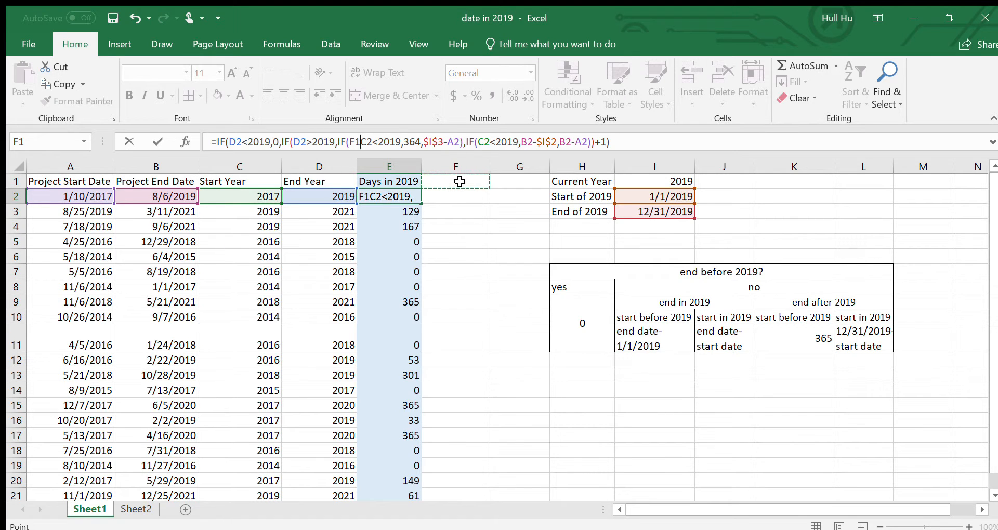
pyautogui.press('BackSpace')
pyautogui.press('BackSpace')
pyautogui.press('Return')
pyautogui.hotkey('ctrl', 'z')
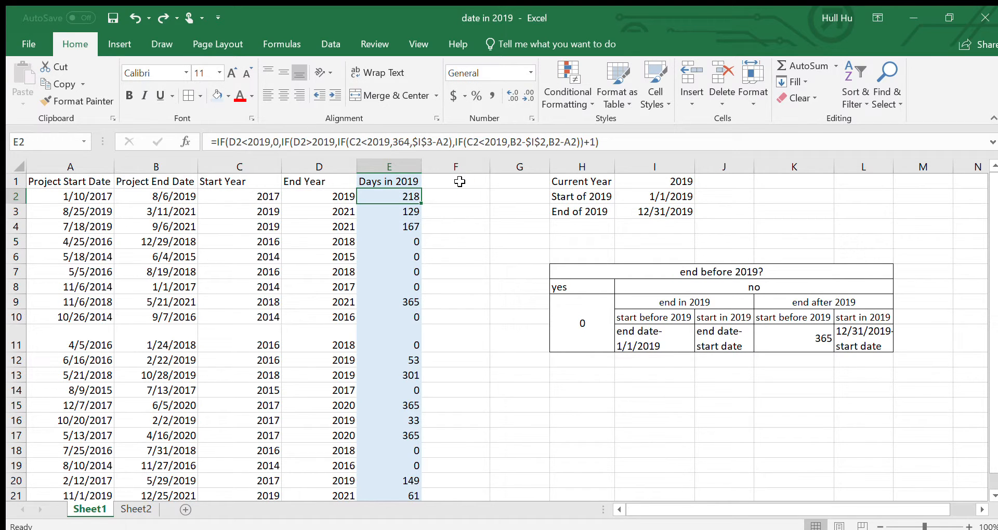
pyautogui.click(460, 181)
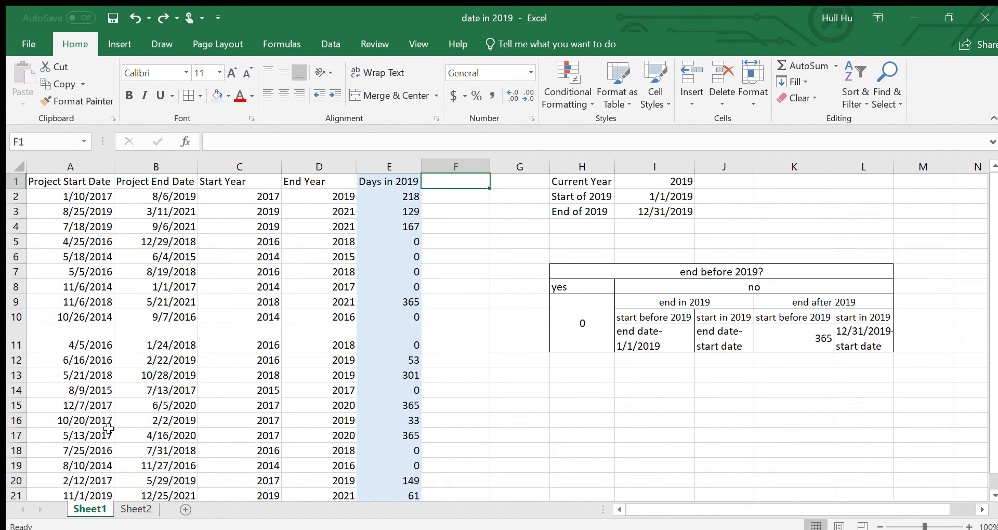
# - Open Sheet2 and examine the bar for whole 2019 against the bars for projects covering the whole year, the beginning and the end
pyautogui.click(136, 510)
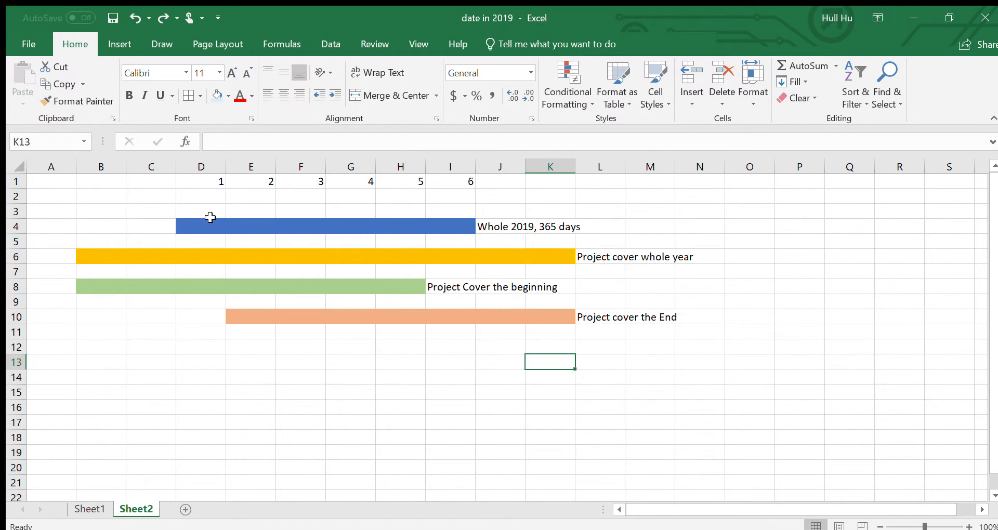
pyautogui.moveTo(209, 226); pyautogui.dragTo(468, 228)
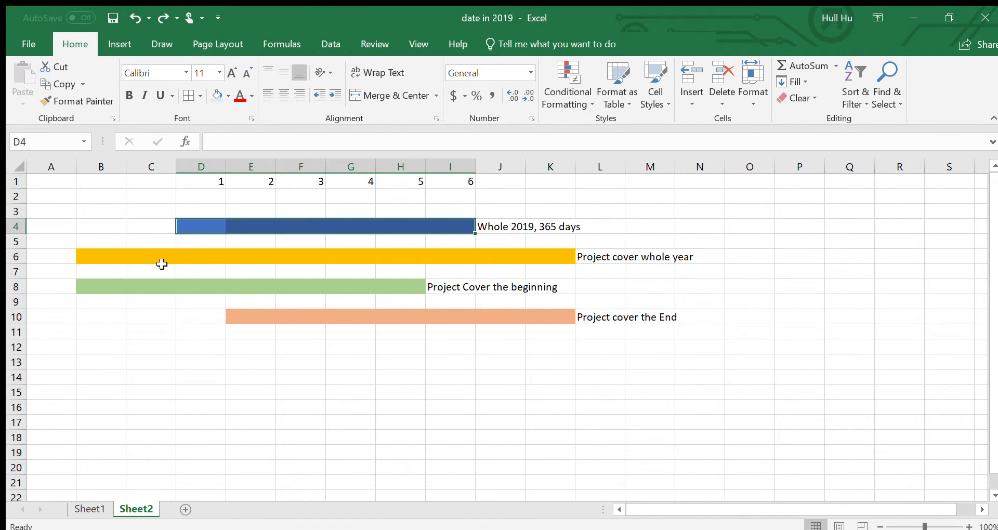
pyautogui.click(115, 243)
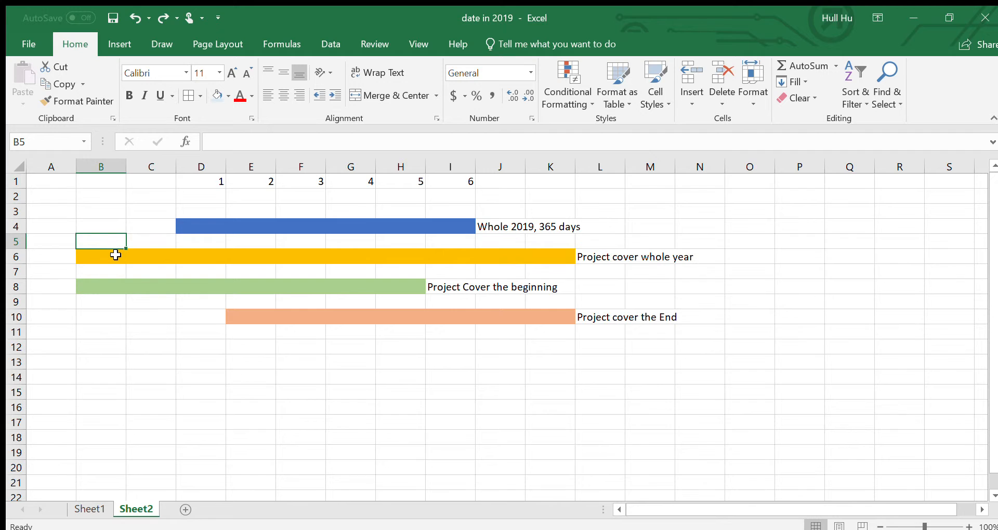
pyautogui.click(115, 255)
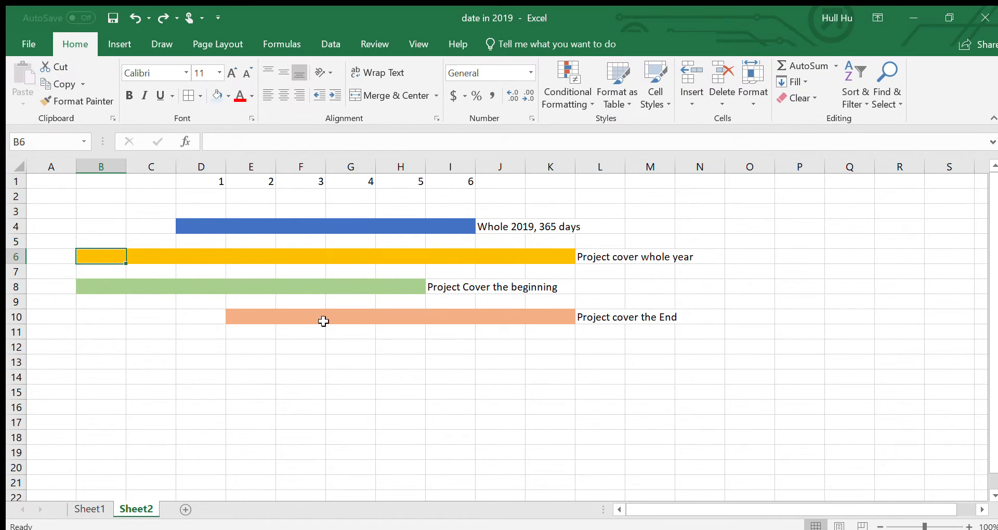
pyautogui.click(275, 320)
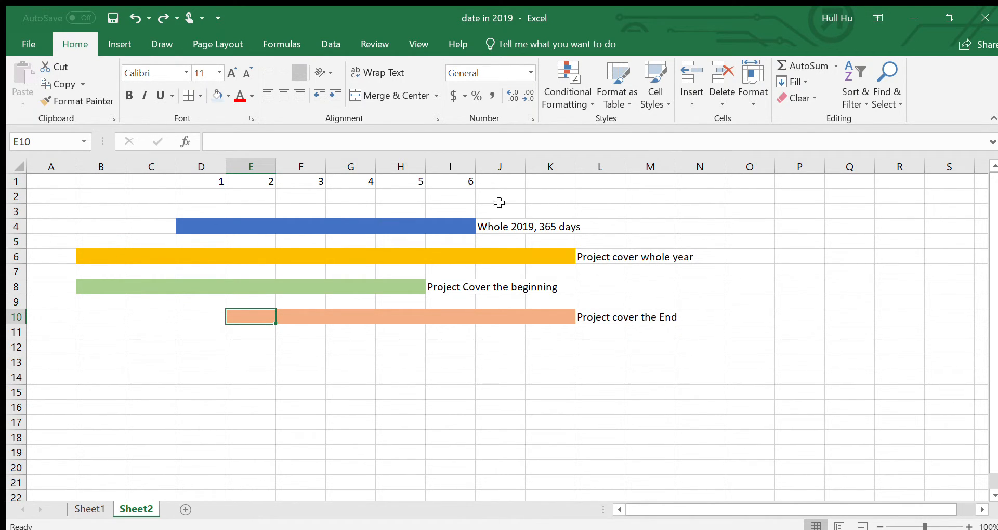
pyautogui.click(188, 255)
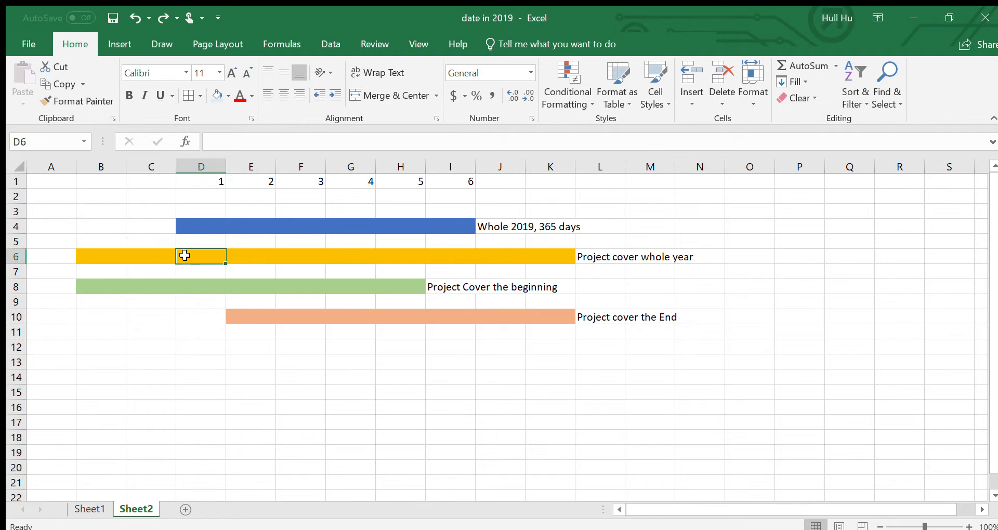
# - Enter 365 in A6 beside the whole-year project bar and "end date-1/1/2019" in A8 beside the bar covering the beginning
pyautogui.click(46, 254)
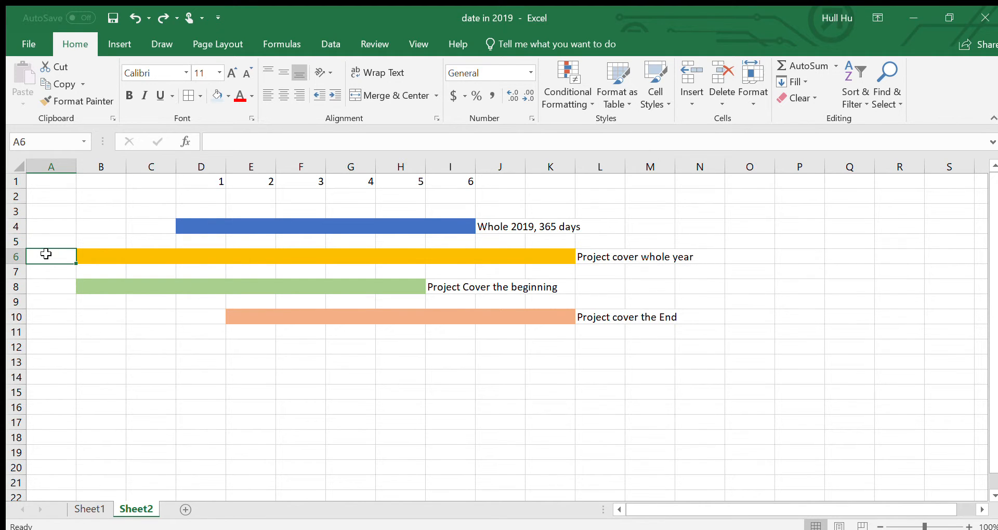
pyautogui.write('365')
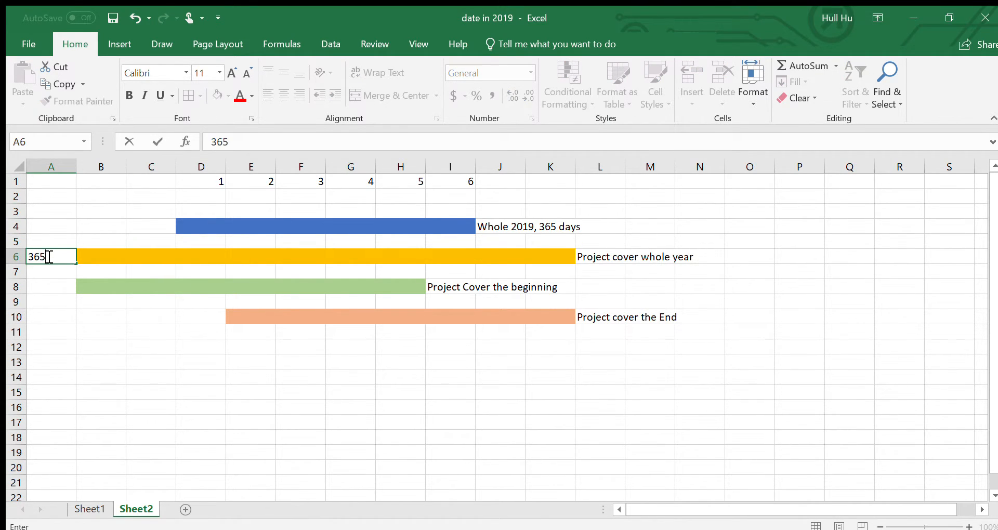
pyautogui.click(44, 285)
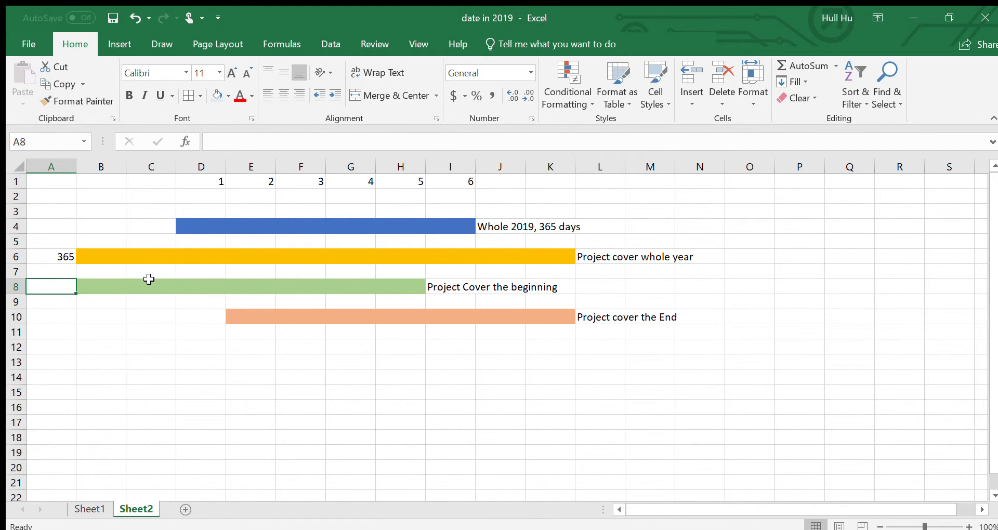
pyautogui.write('end')
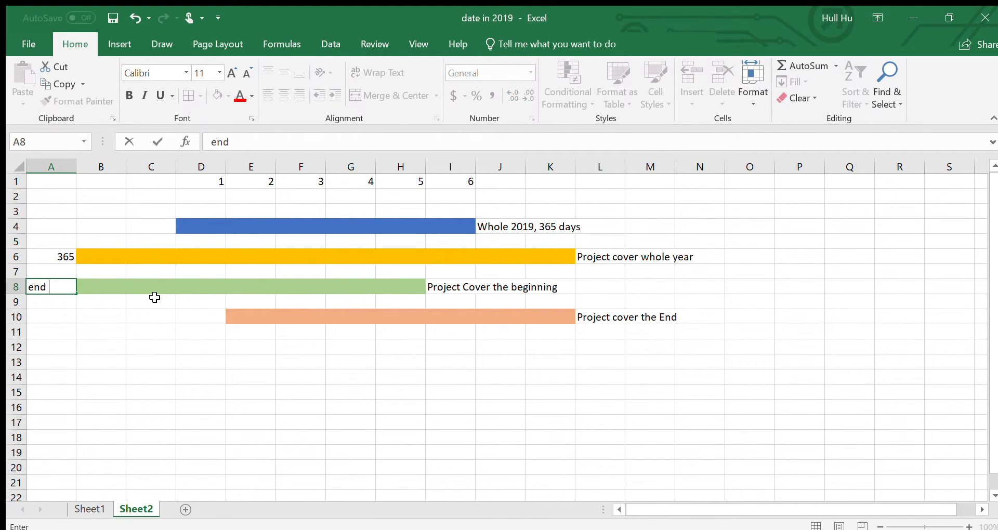
pyautogui.write(' date-1/1/2019')
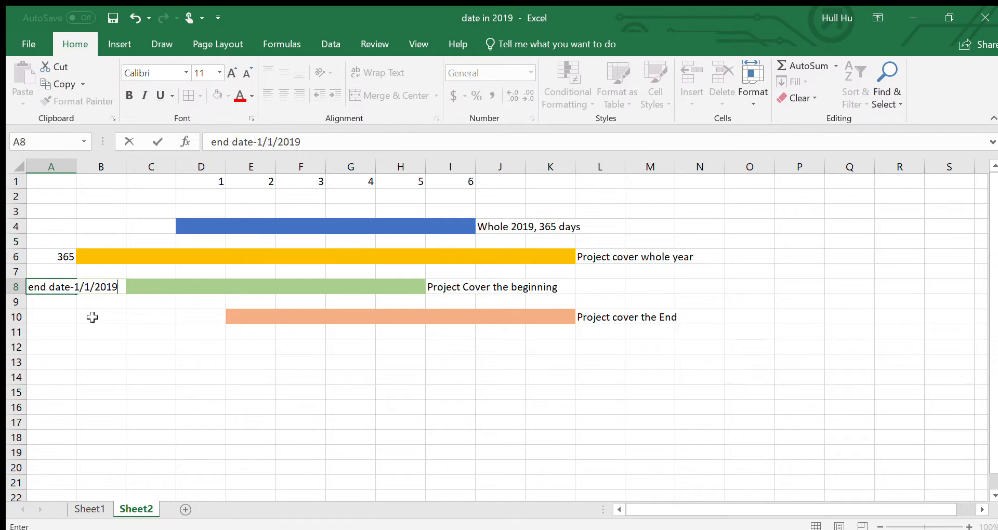
# - Enter "12/31/2019-start date" in A10 for the project bar covering the end, and return to Sheet1
pyautogui.click(57, 314)
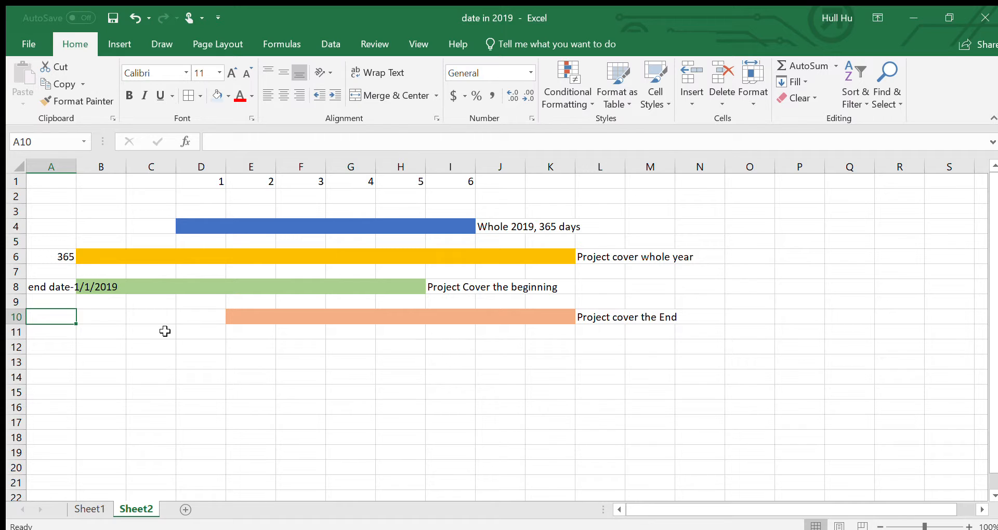
pyautogui.write('12/')
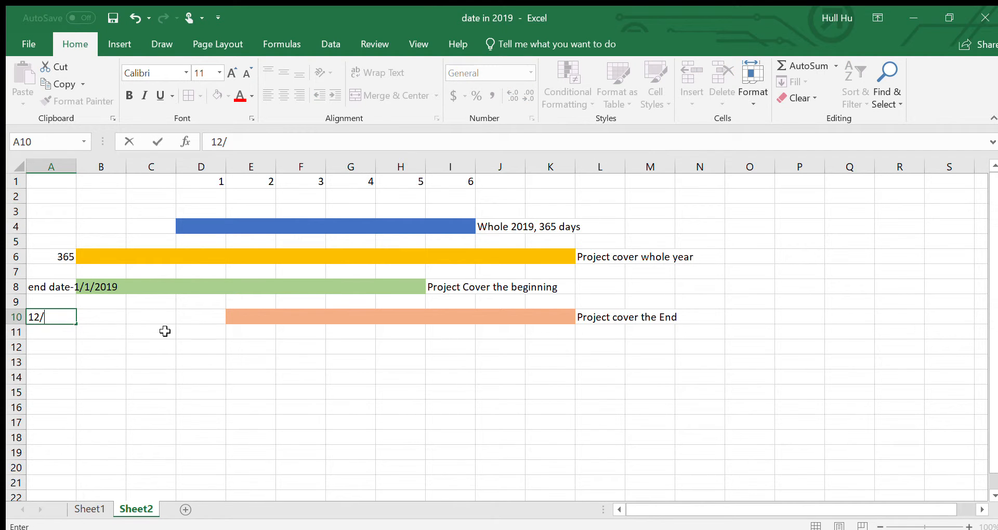
pyautogui.write('31/2019')
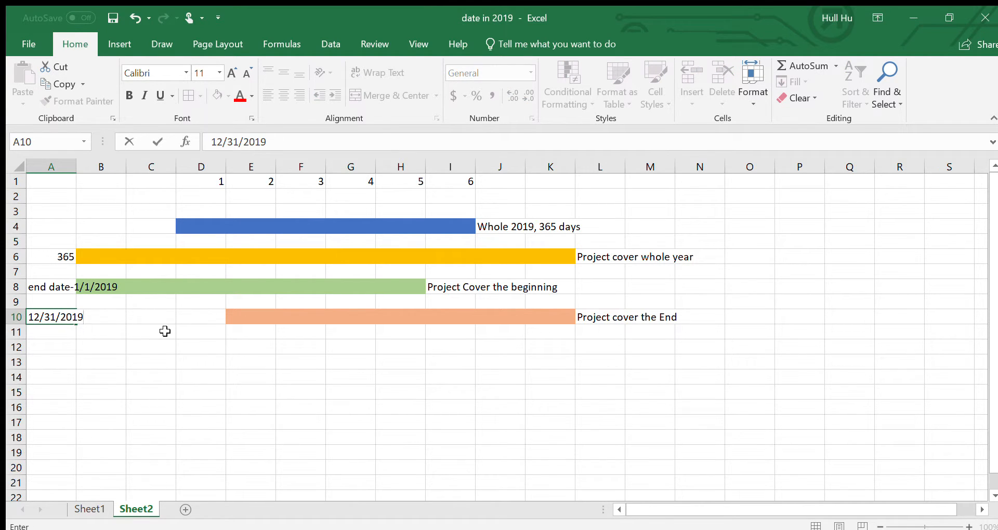
pyautogui.write('-start date')
pyautogui.click(164, 331)
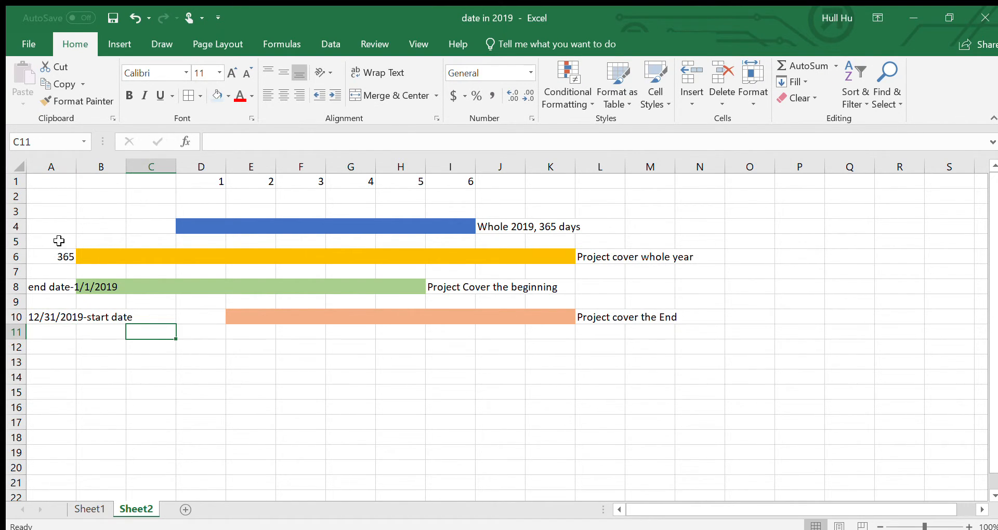
pyautogui.moveTo(59, 240); pyautogui.dragTo(57, 307)
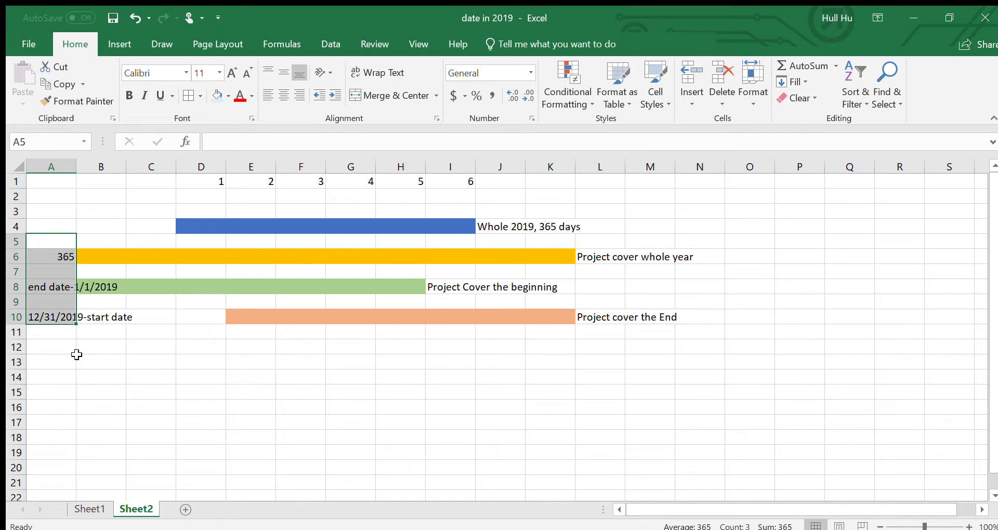
pyautogui.click(89, 508)
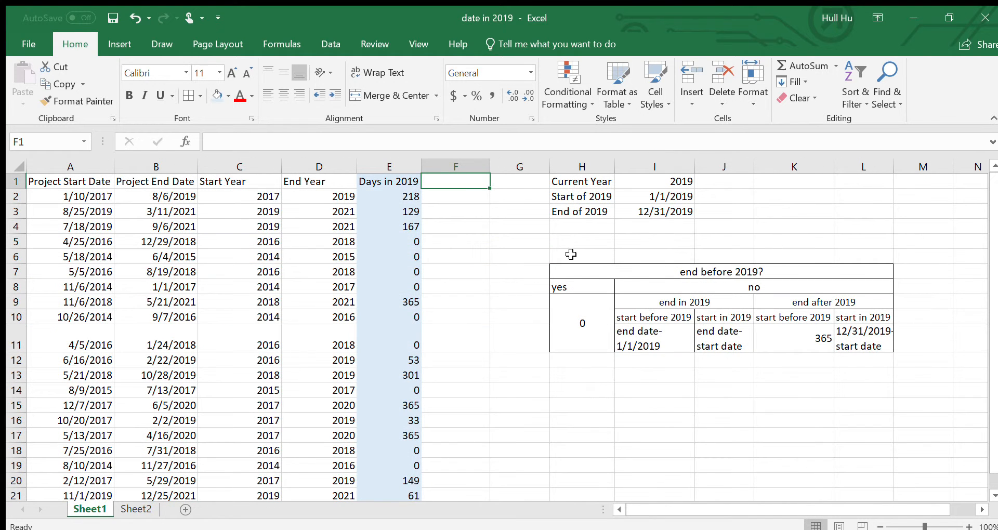
# - Compare the decision table in H7:L11 with the three day calculations in A6:A10 of Sheet2, and return to Sheet1
pyautogui.moveTo(566, 271); pyautogui.dragTo(781, 352)
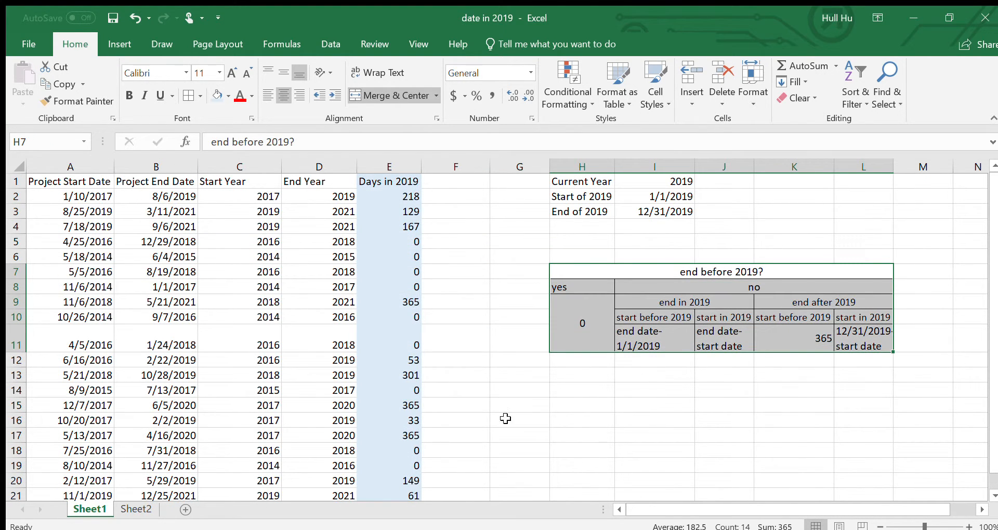
pyautogui.click(136, 508)
pyautogui.moveTo(41, 256); pyautogui.dragTo(42, 315)
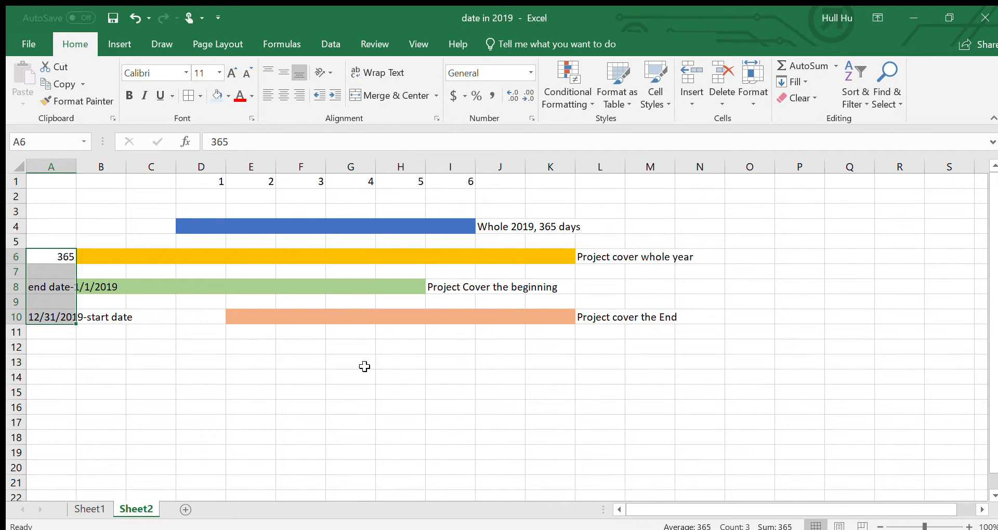
pyautogui.click(89, 509)
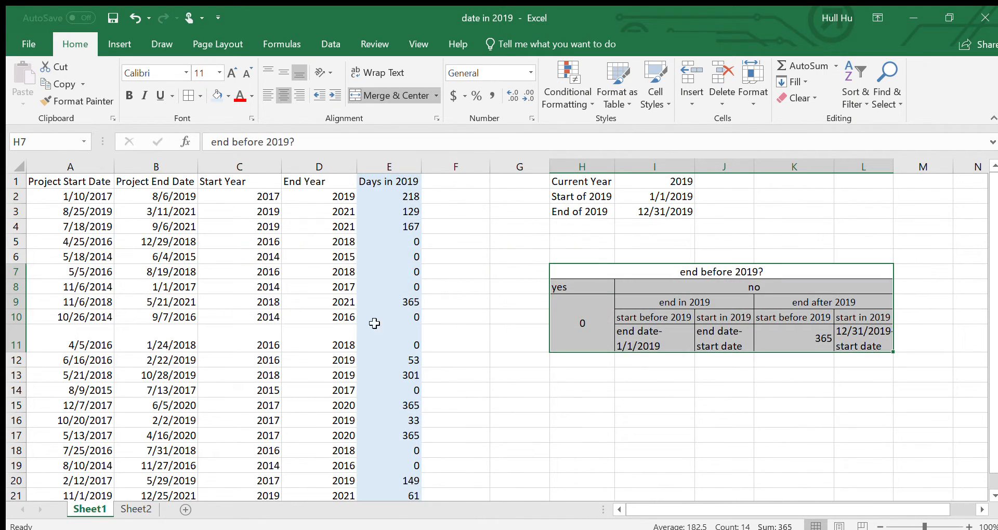
# - Enter the header "Days in 2019" in F1 for a second calculation column
pyautogui.click(457, 183)
pyautogui.write('D')
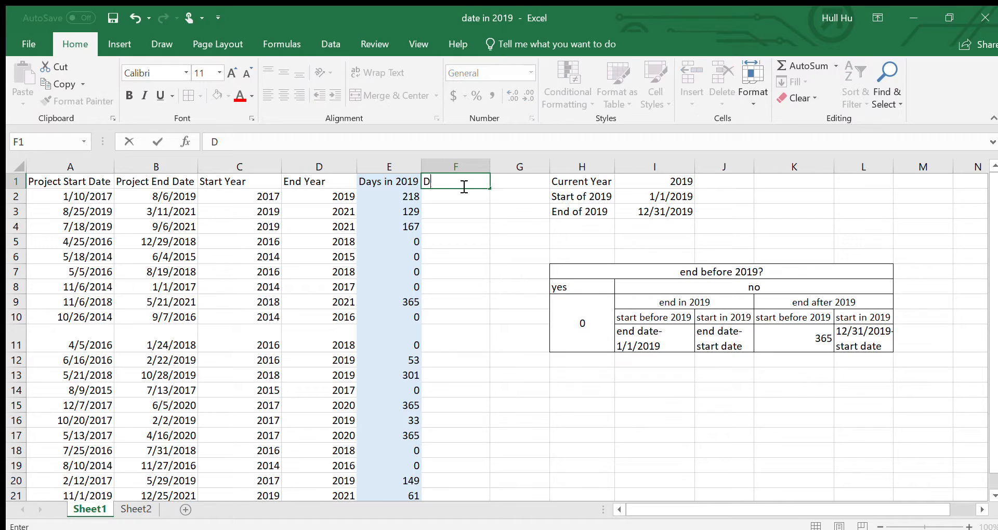
pyautogui.write('ays')
pyautogui.press('BackSpace')
pyautogui.write('ys in 2019')
pyautogui.press('Return')
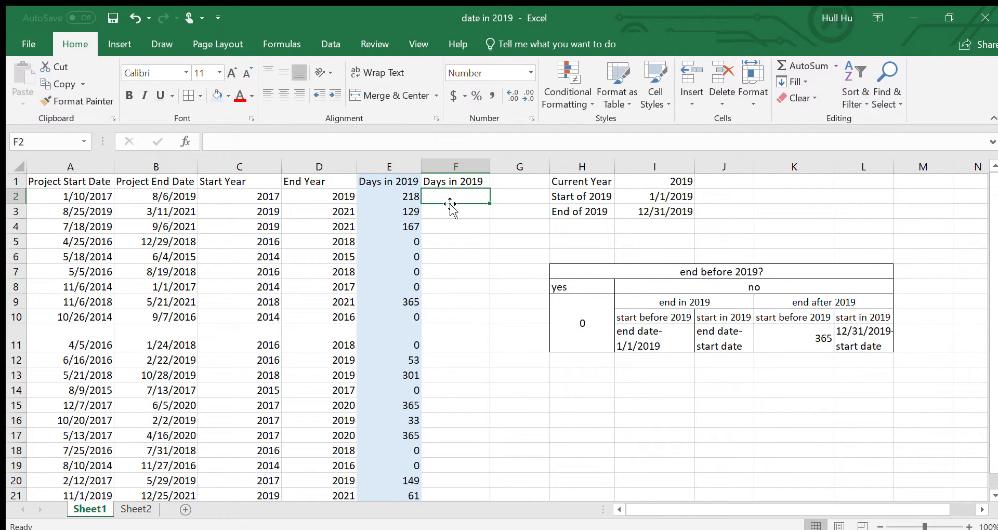
# - Begin the F2 formula with =IF(D2<2019,0,MIN(364, so projects ending before 2019 give 0 and others are capped by MIN
pyautogui.write('=if(')
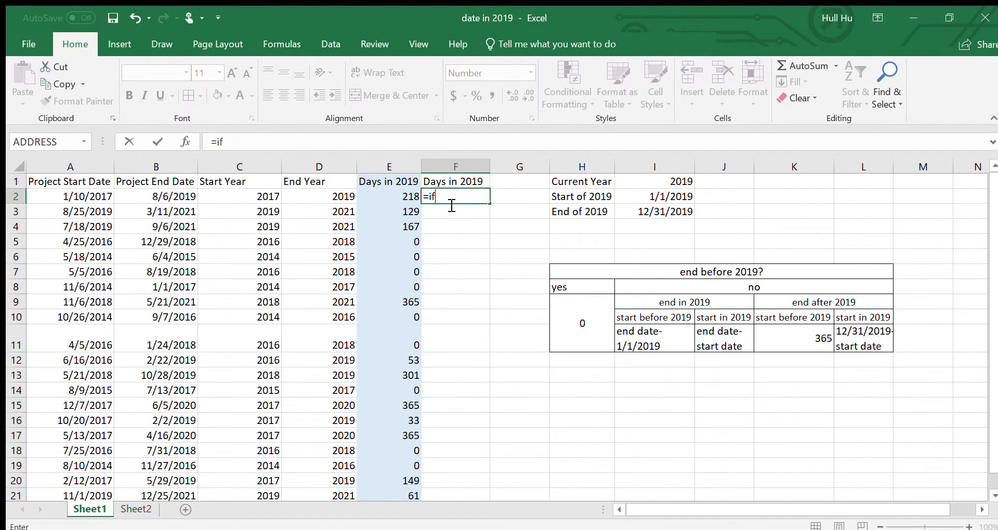
pyautogui.click(320, 199)
pyautogui.write('<')
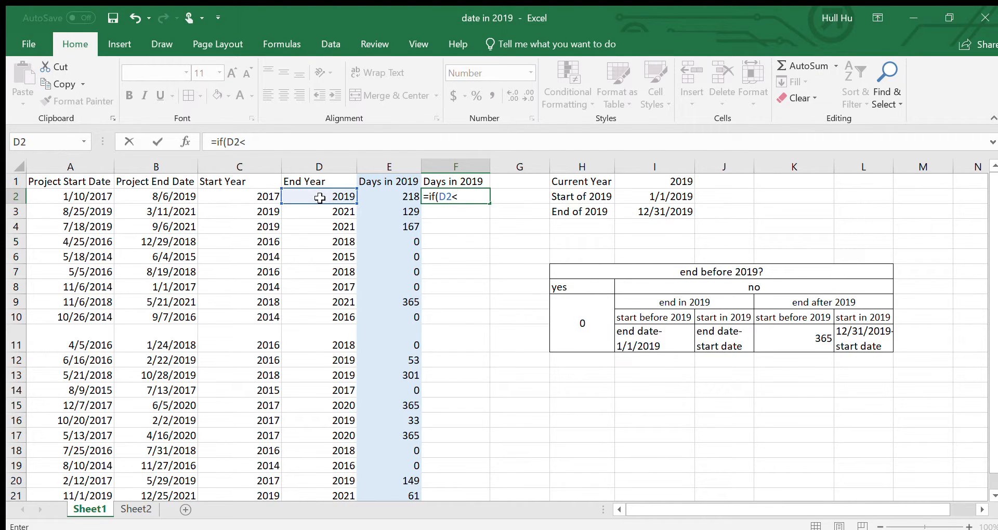
pyautogui.write('2019')
pyautogui.press('BackSpace')
pyautogui.write(',0,')
pyautogui.write('min')
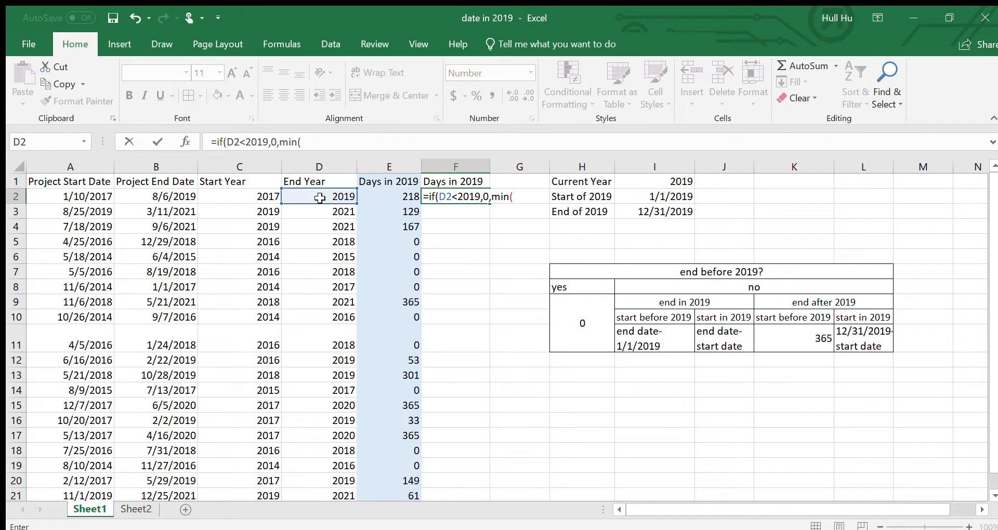
pyautogui.write('(364,')
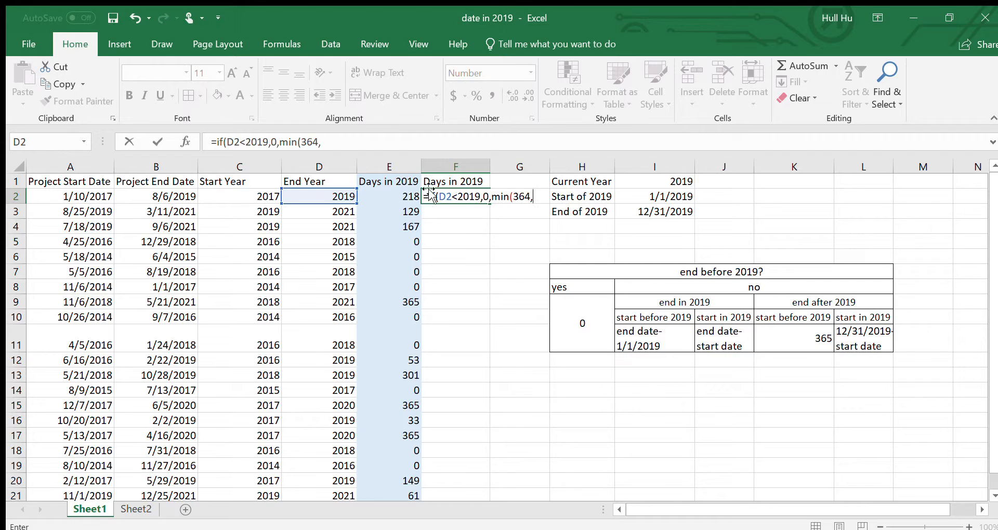
# - Add the end date minus the start of 2019, B2-$I$2, as the second MIN argument of the F2 formula
pyautogui.click(163, 194)
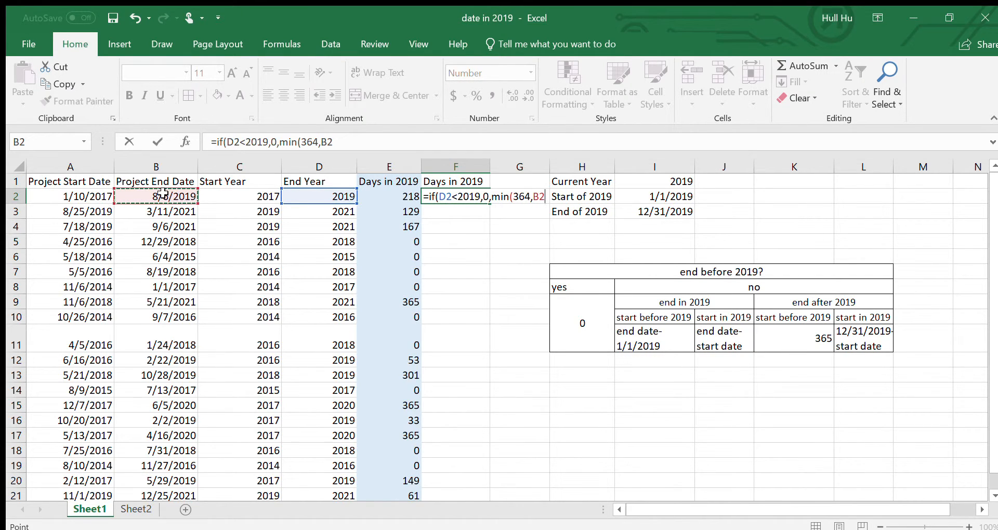
pyautogui.write('-')
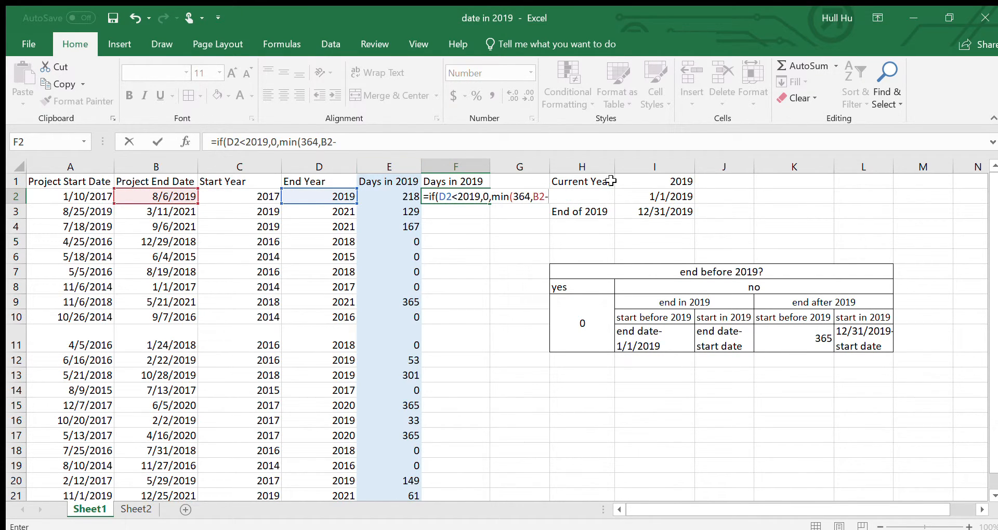
pyautogui.click(641, 192)
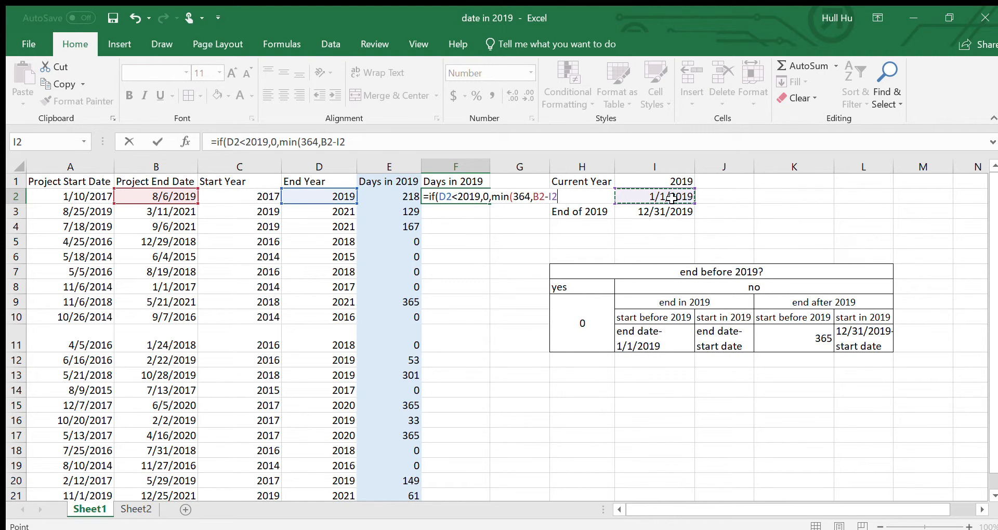
pyautogui.press('F4')
pyautogui.write(',')
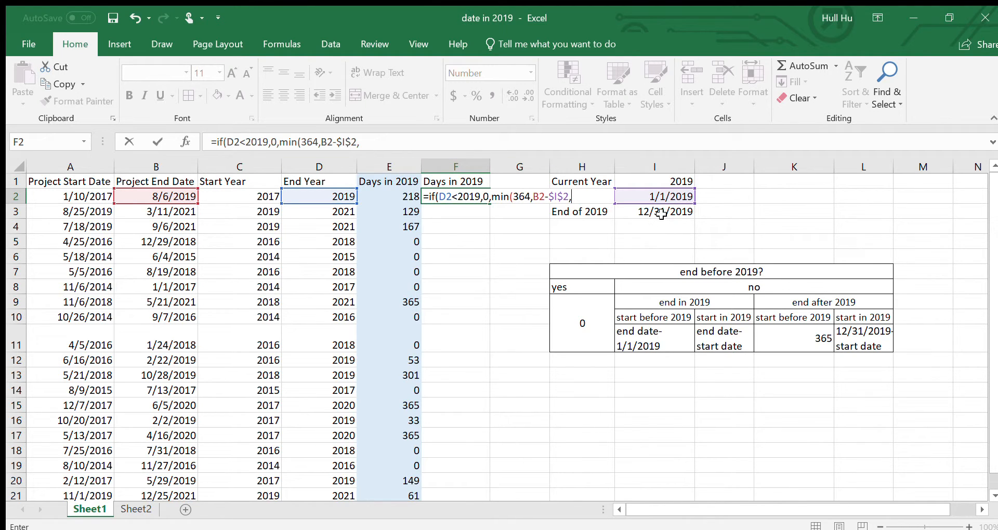
# - Add $I$3-A2 as the third MIN argument, close MIN, add 1 to its result and enter the F2 formula
pyautogui.click(662, 213)
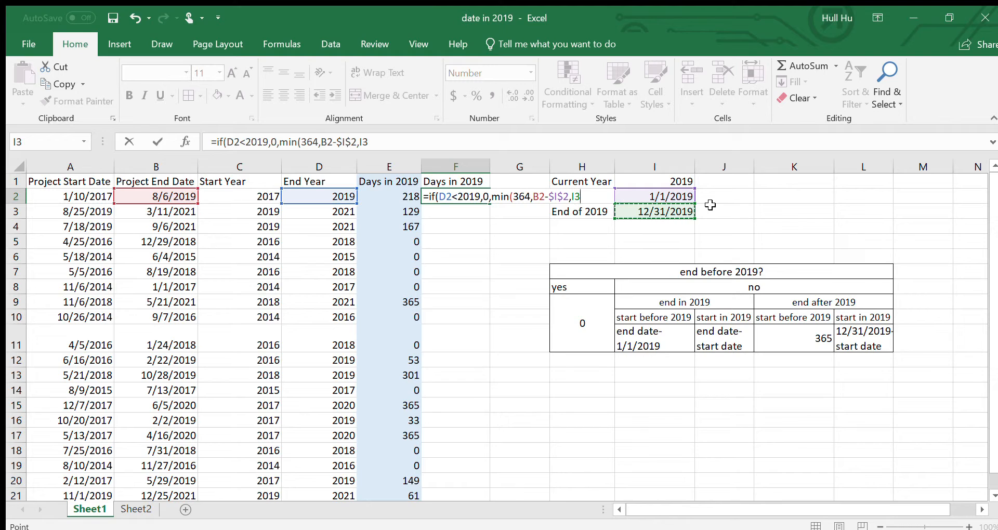
pyautogui.press('F4')
pyautogui.write('-')
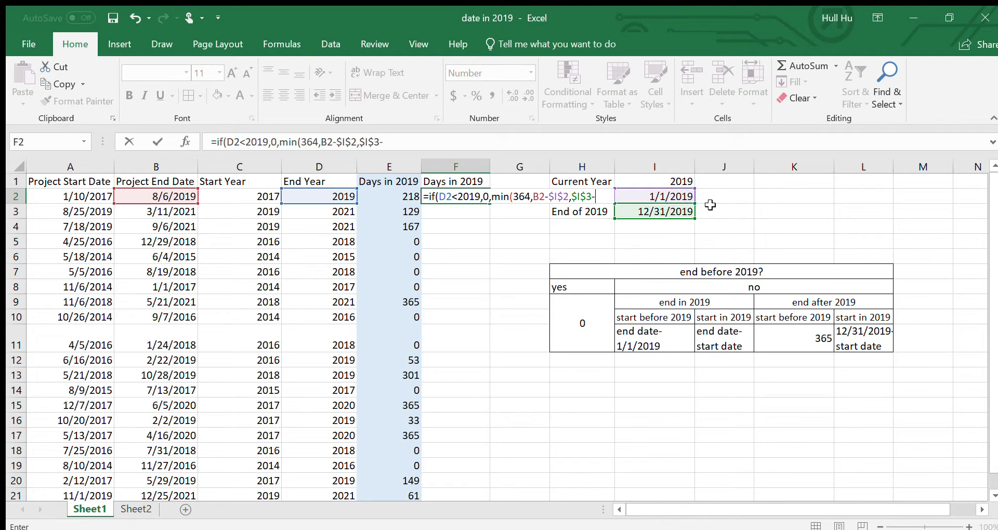
pyautogui.click(89, 205)
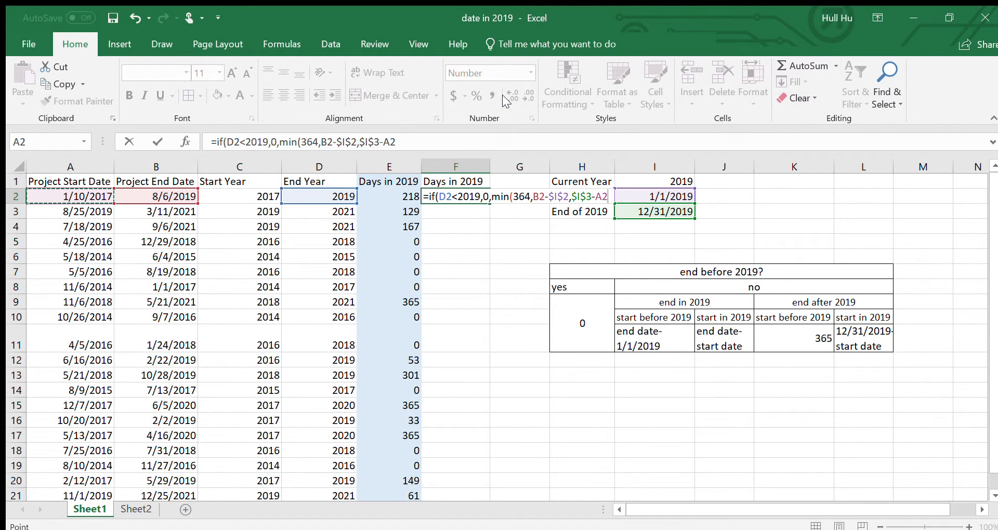
pyautogui.write(')')
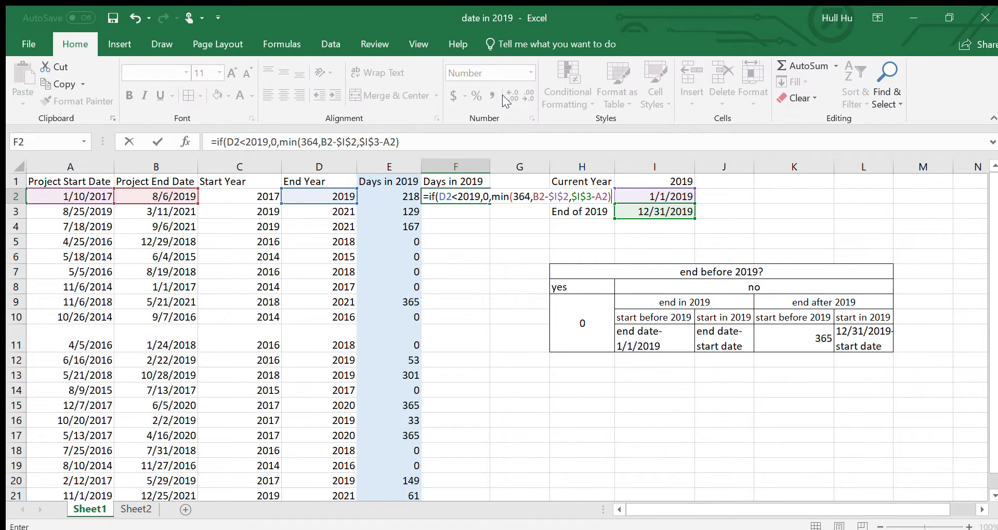
pyautogui.write('_')
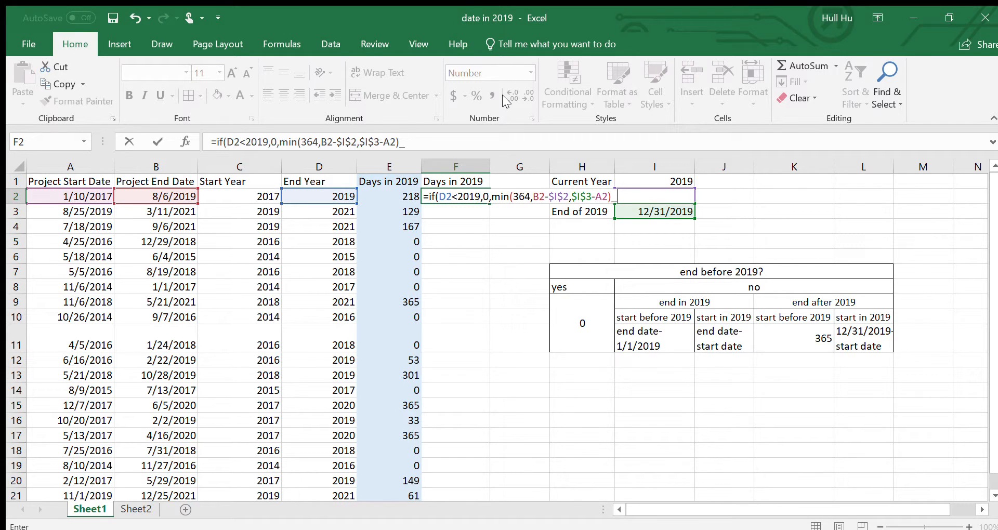
pyautogui.write('+1')
pyautogui.press('Return')
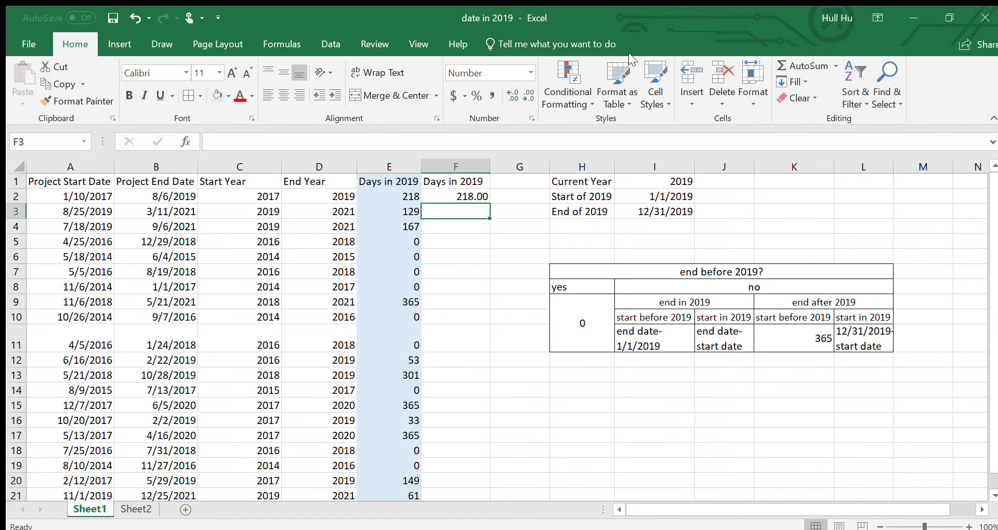
# - Fill the F2 formula down through F21 for all projects
pyautogui.click(473, 197)
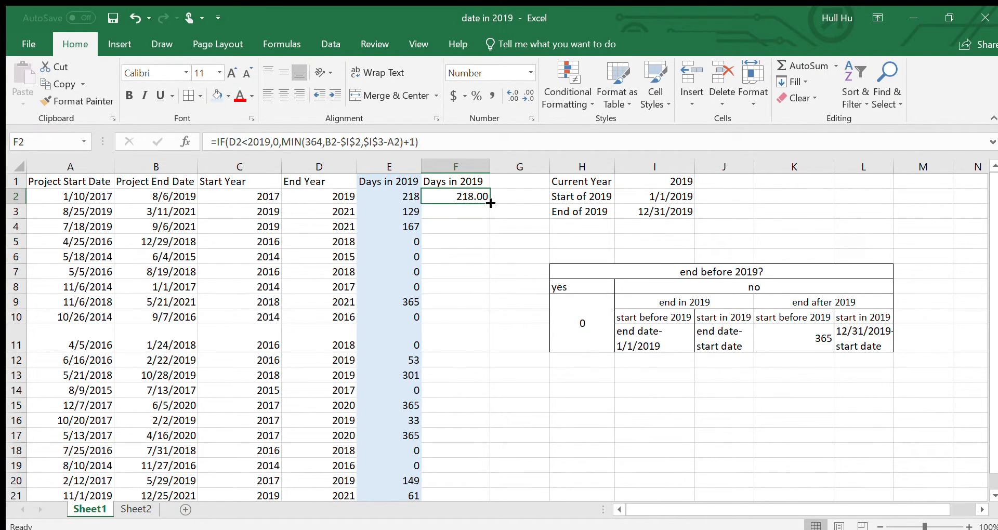
pyautogui.moveTo(487, 202); pyautogui.dragTo(472, 470)
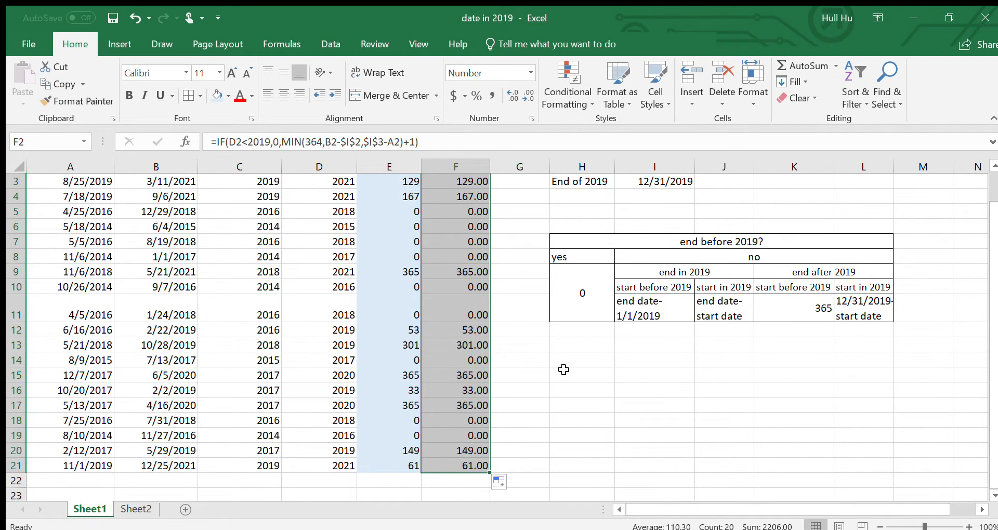
pyautogui.scroll(1, 475, 404)
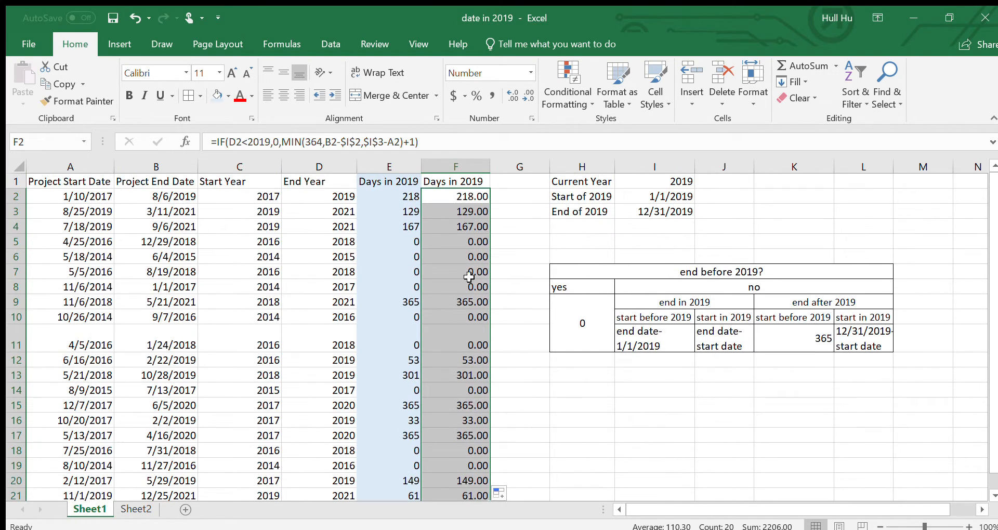
# - Examine the IF and MIN formula in F2 against the project bars on Sheet2, and return to Sheet1
pyautogui.click(437, 198)
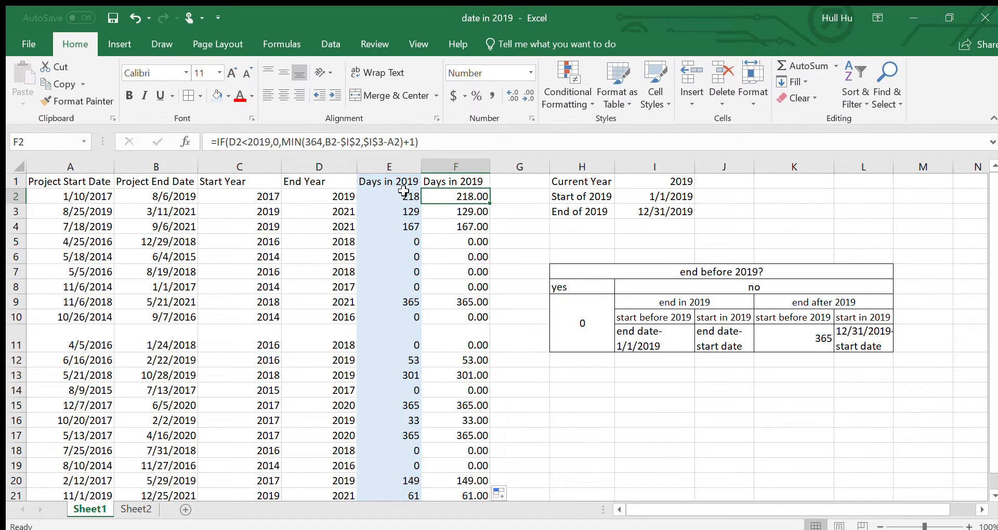
pyautogui.click(133, 509)
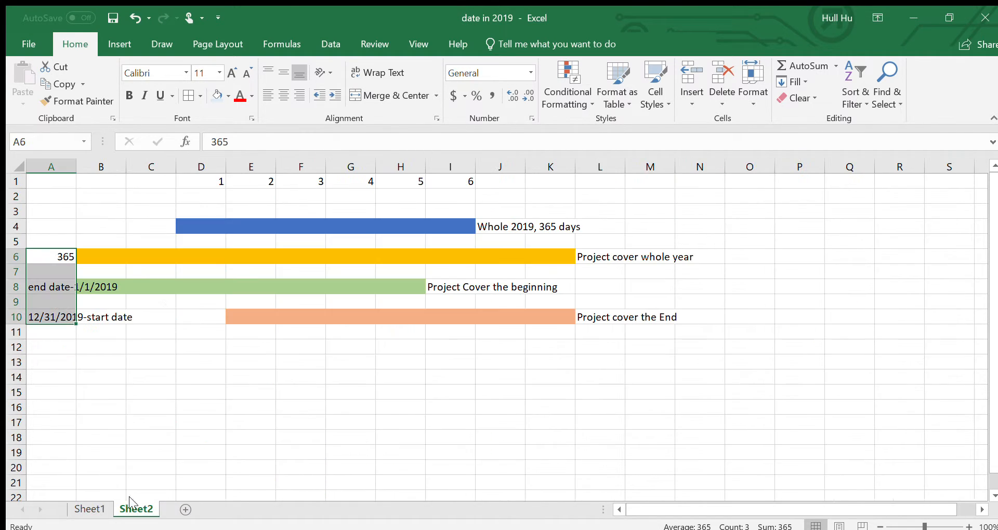
pyautogui.click(94, 511)
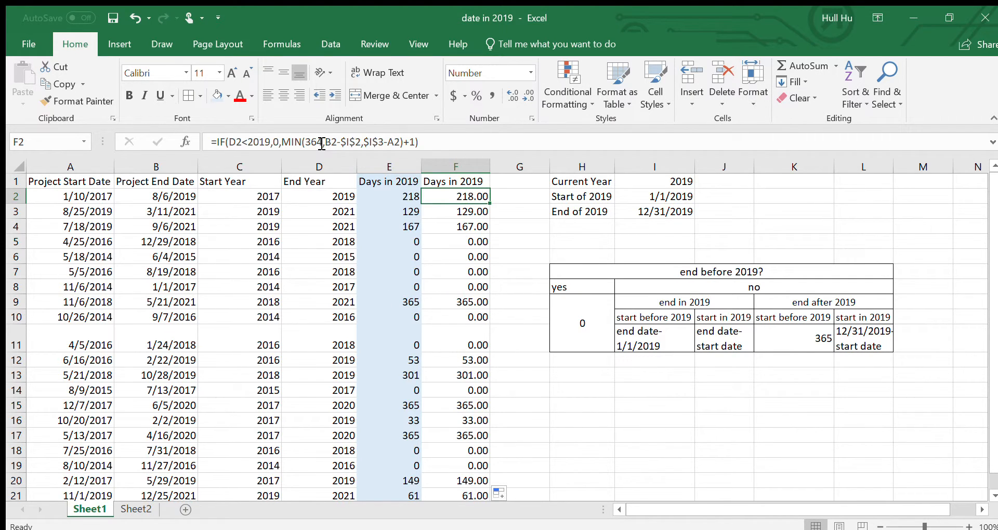
# - Examine the whole-2019 bar on Sheet2 against the whole-year project bar and the calculations in A6 and A8
pyautogui.click(136, 509)
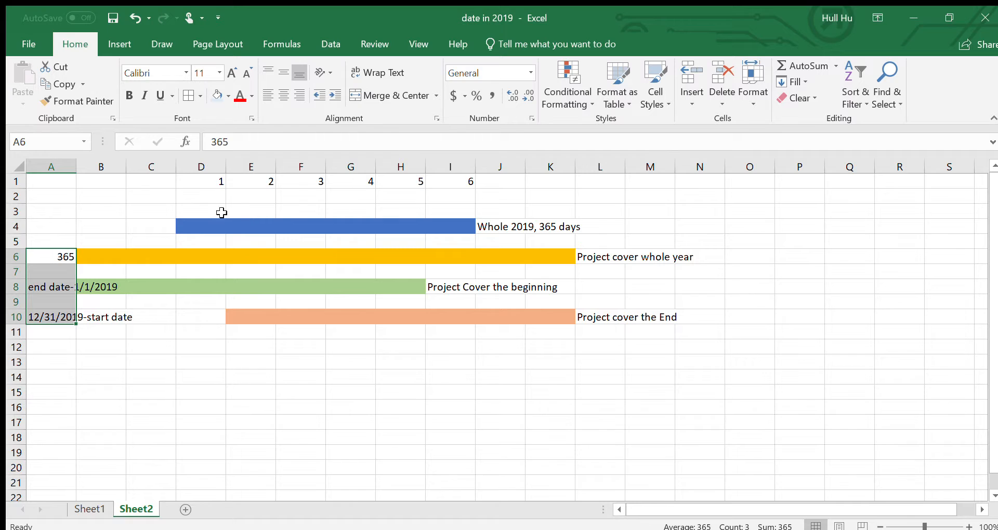
pyautogui.click(185, 221)
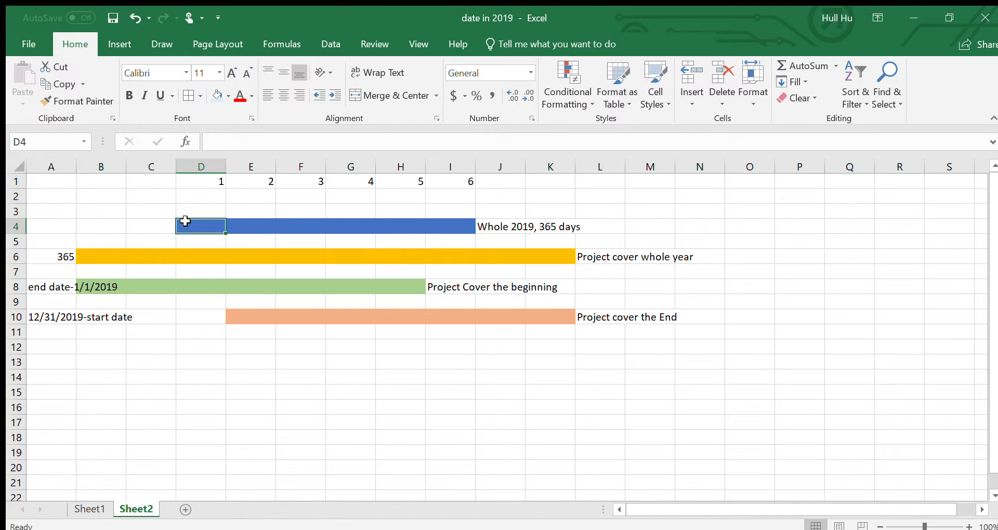
pyautogui.click(60, 255)
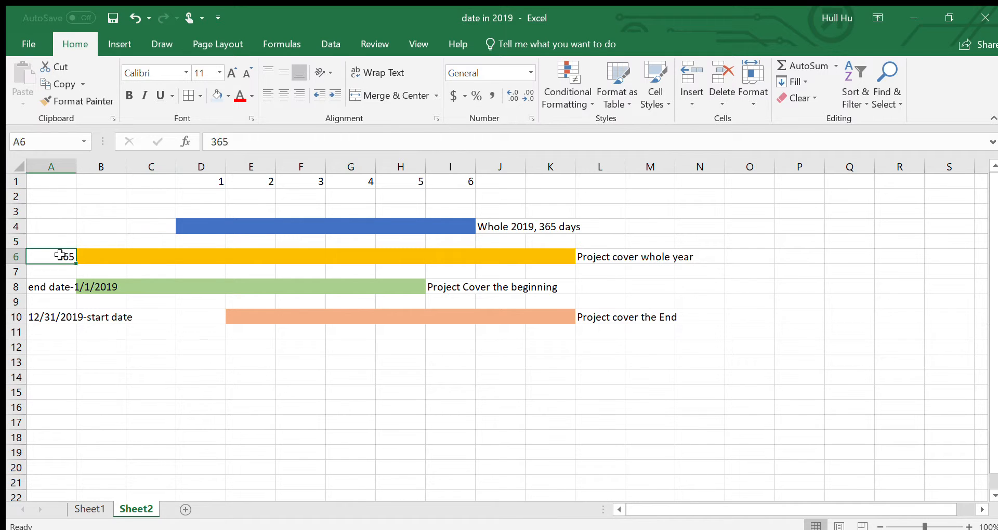
pyautogui.click(116, 249)
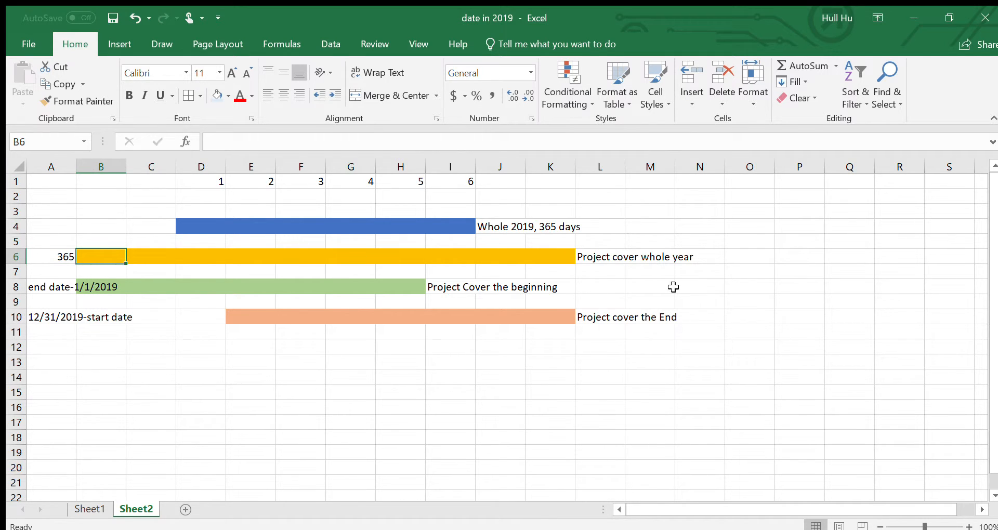
pyautogui.click(58, 255)
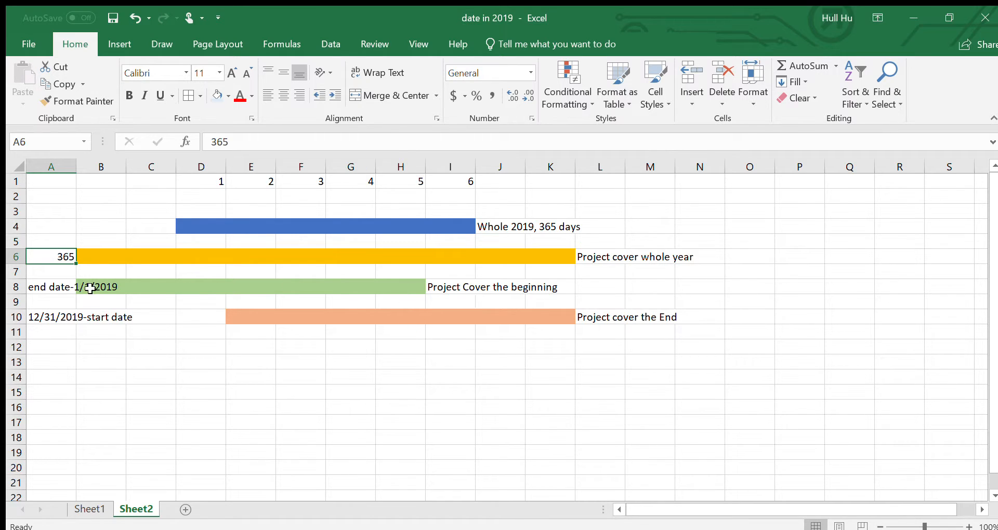
pyautogui.click(49, 289)
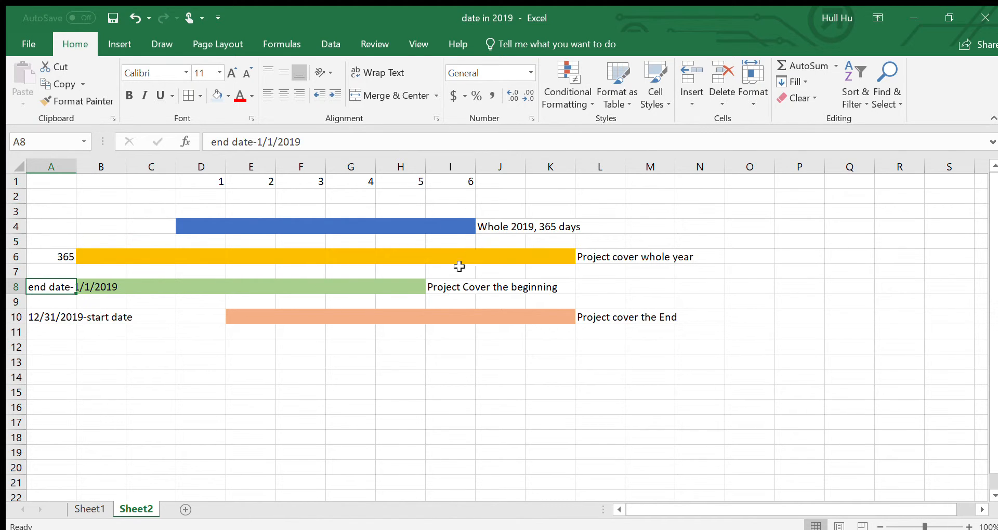
# - Return to Sheet1 and compare the nested IF formula in E2 with the IF and MIN formula in F2
pyautogui.click(92, 510)
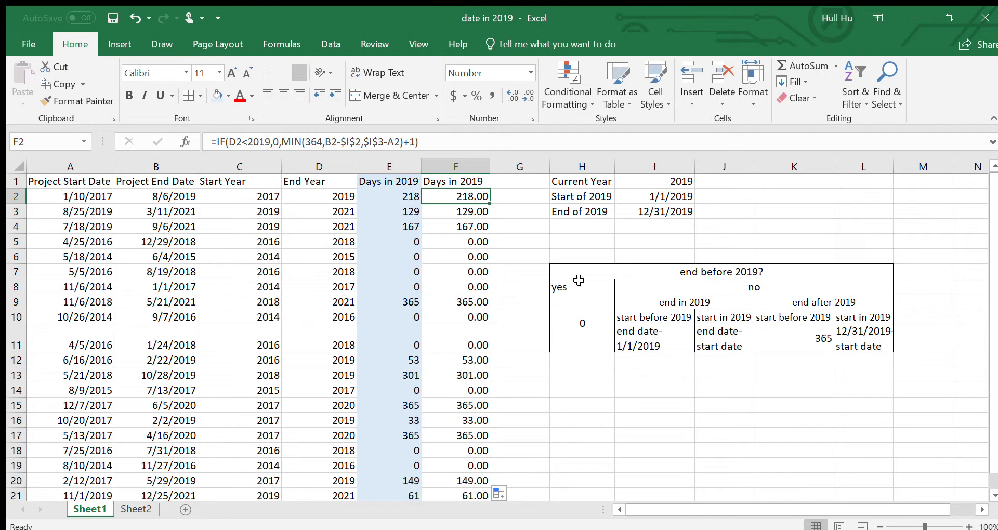
pyautogui.click(405, 197)
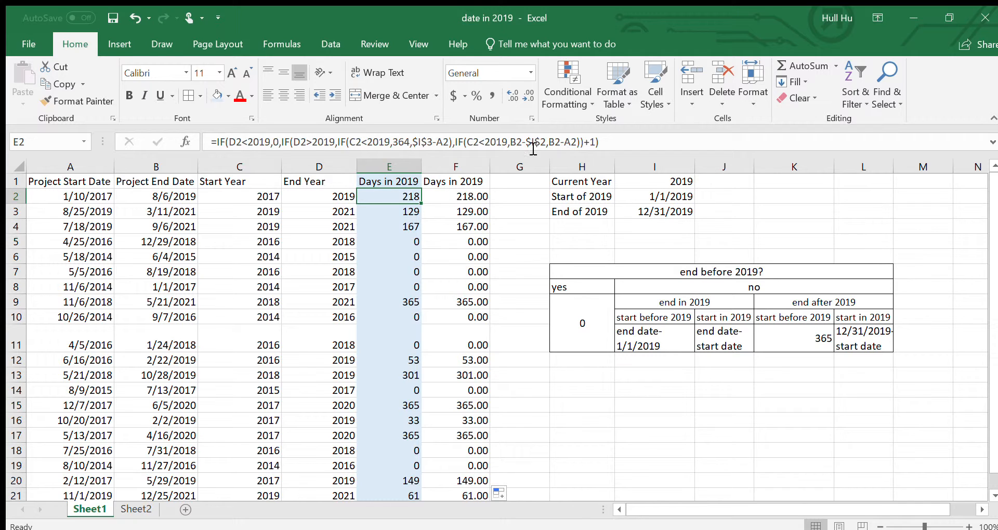
pyautogui.click(476, 195)
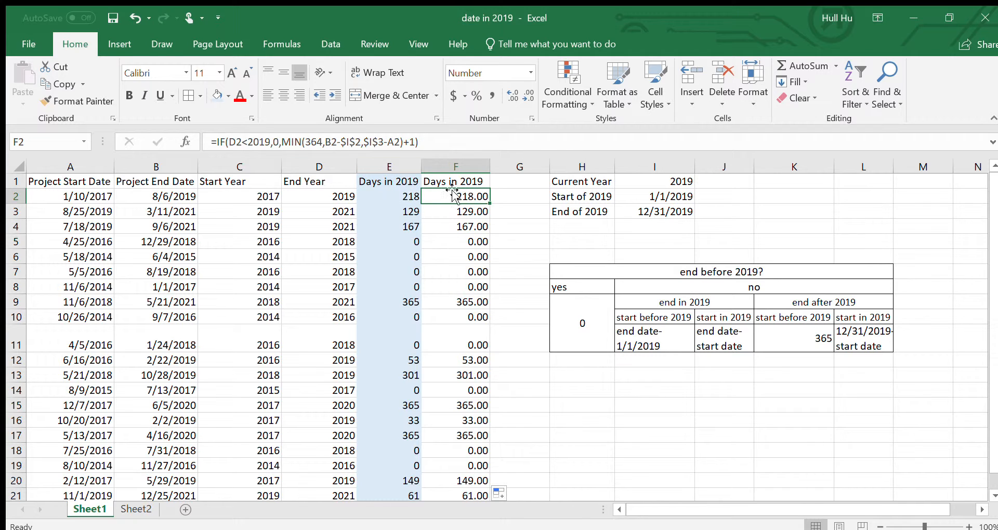